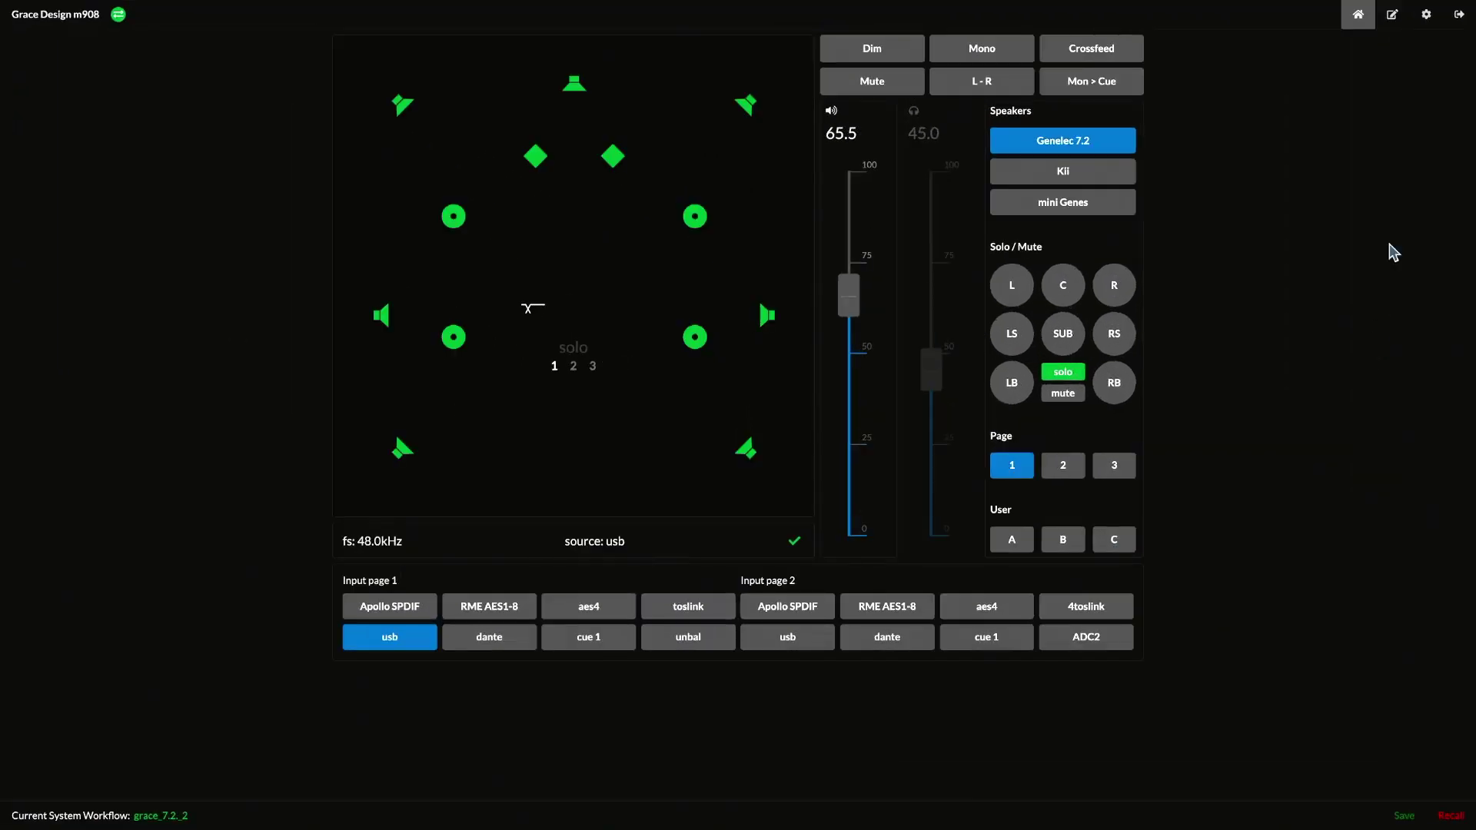
# Browse the Input, System, Workflow and Meter Routing setup pages.
pyautogui.click(1392, 16)
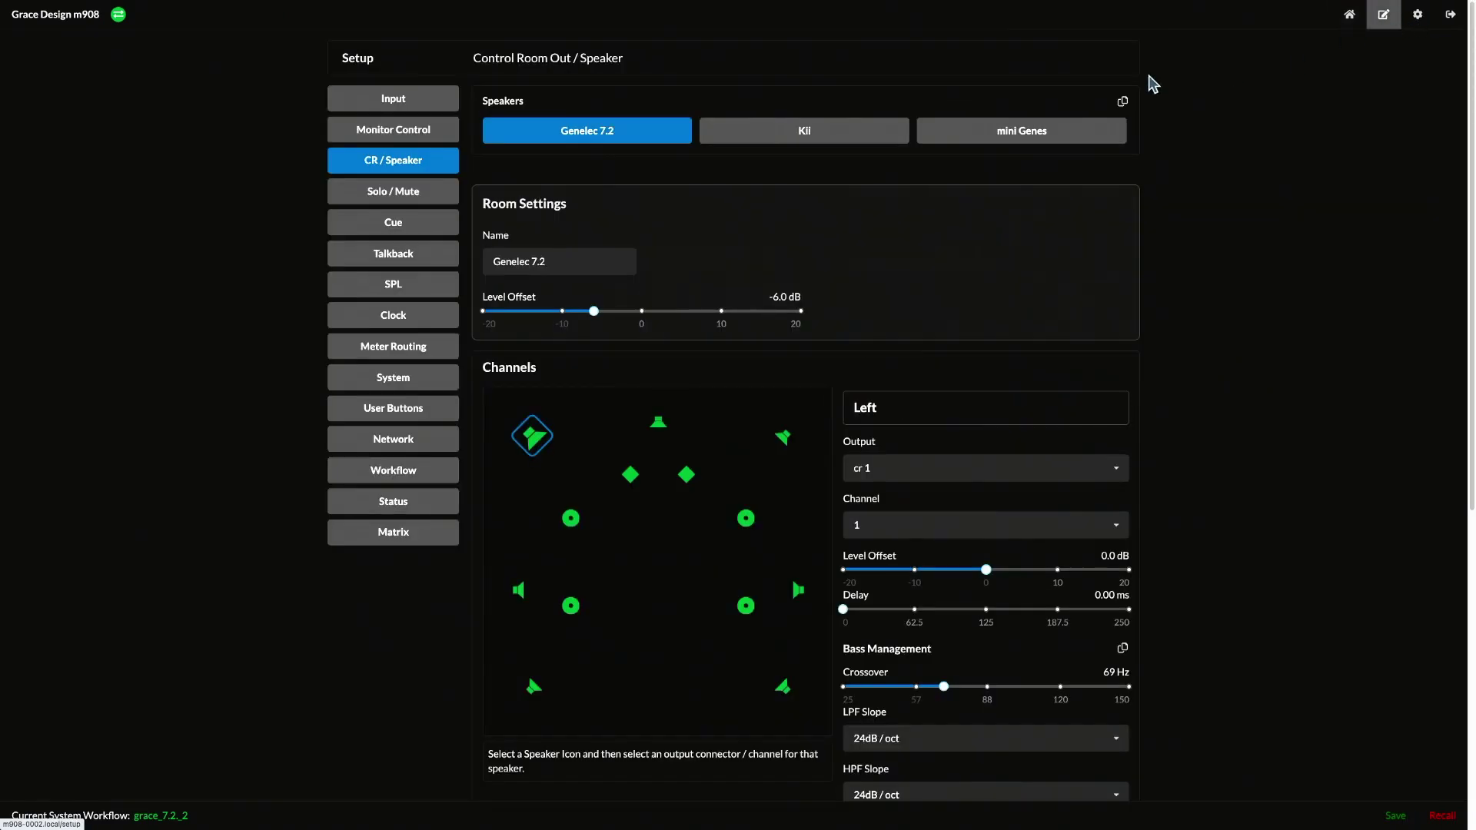
pyautogui.click(392, 99)
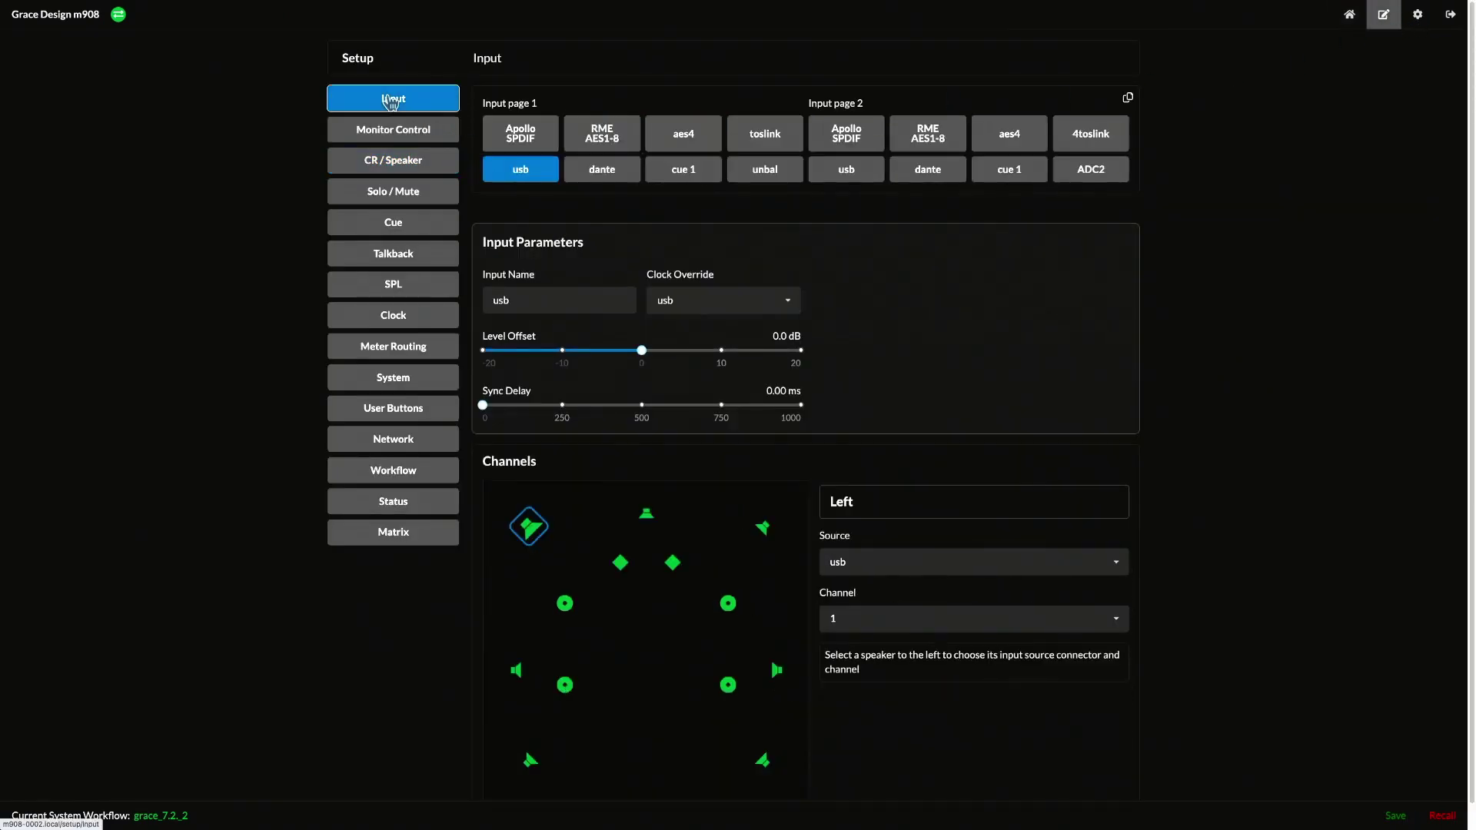
pyautogui.click(386, 388)
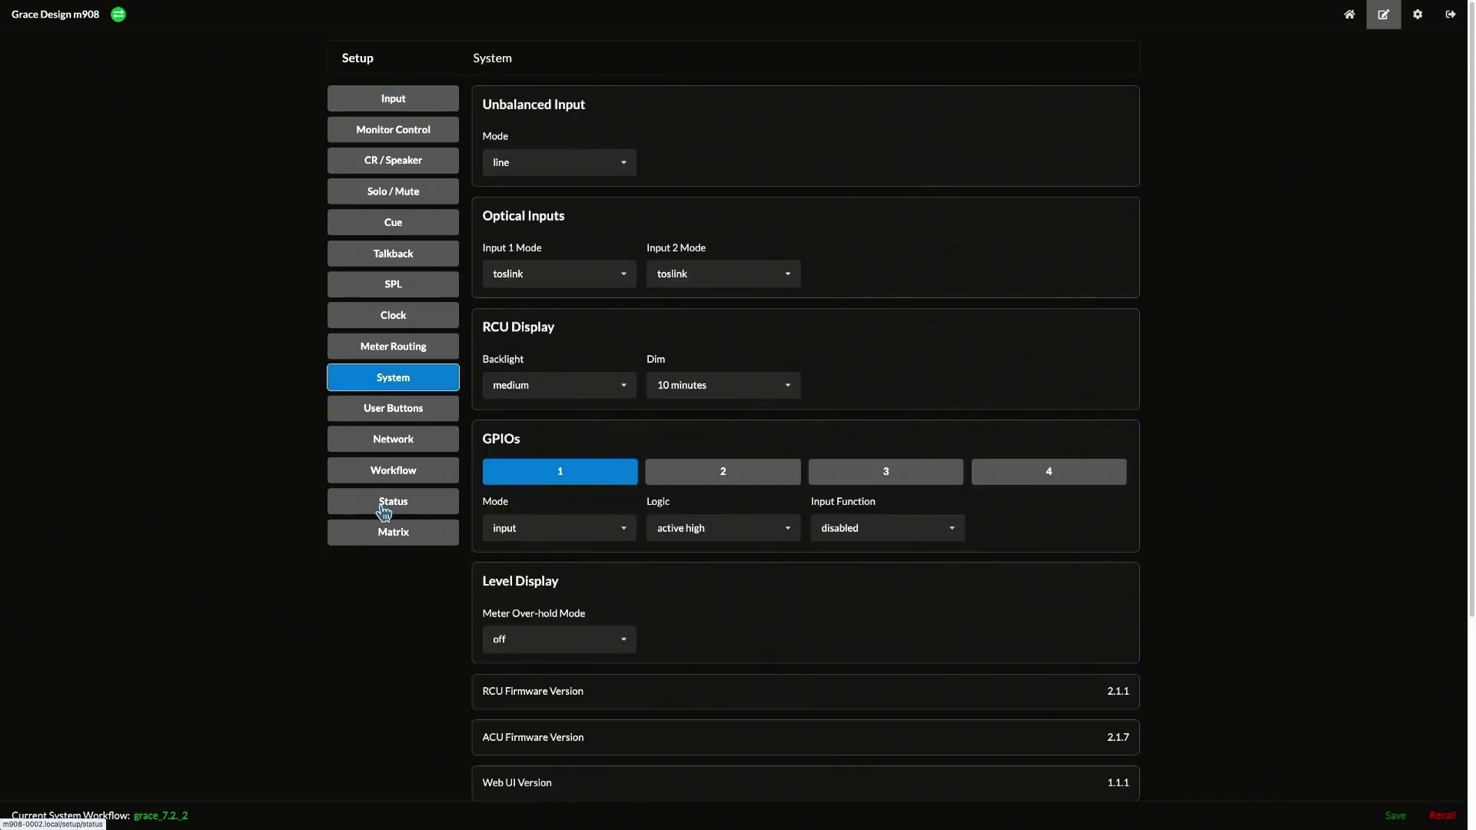
pyautogui.click(386, 477)
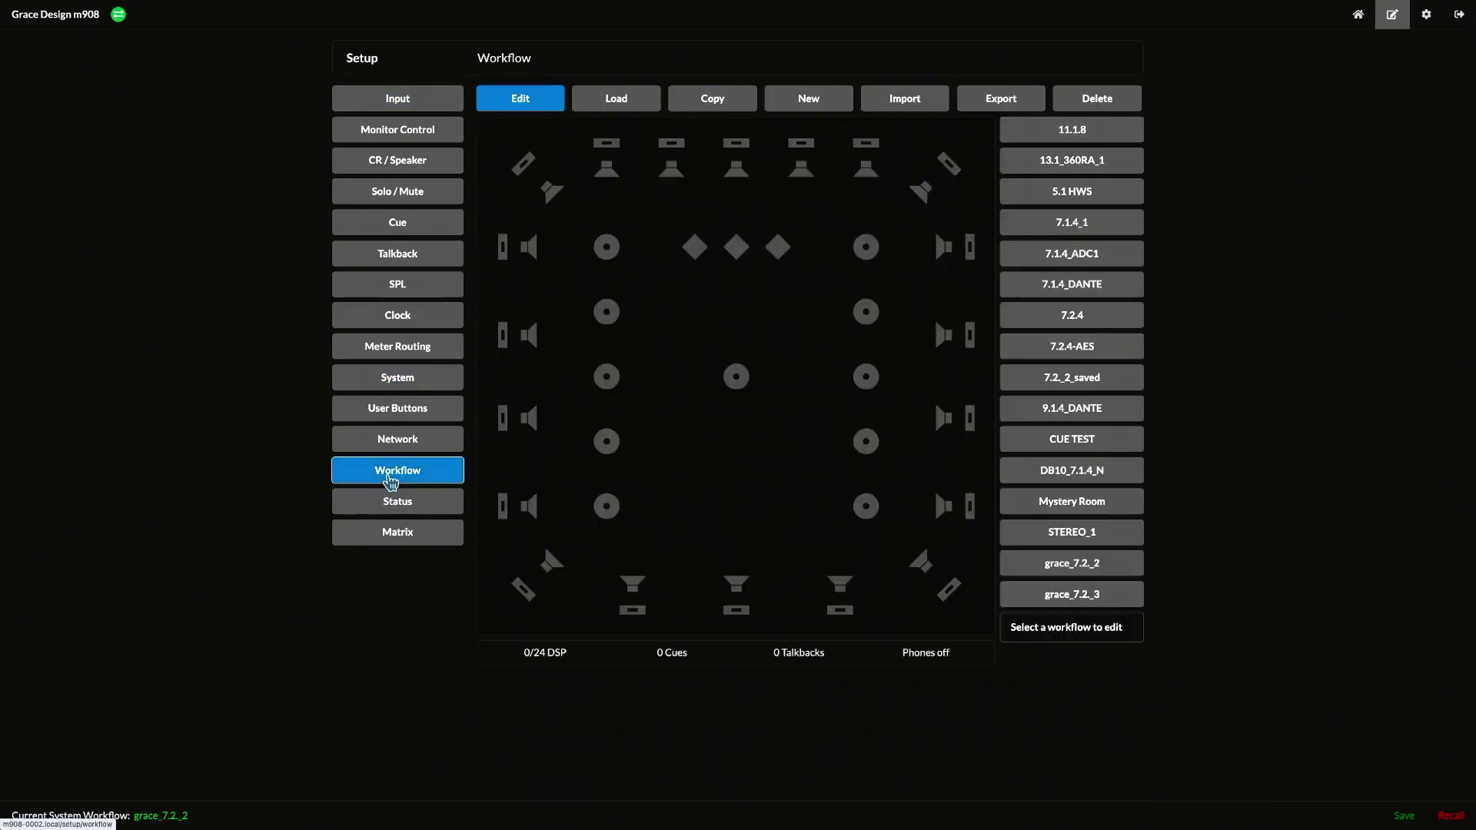
pyautogui.click(408, 352)
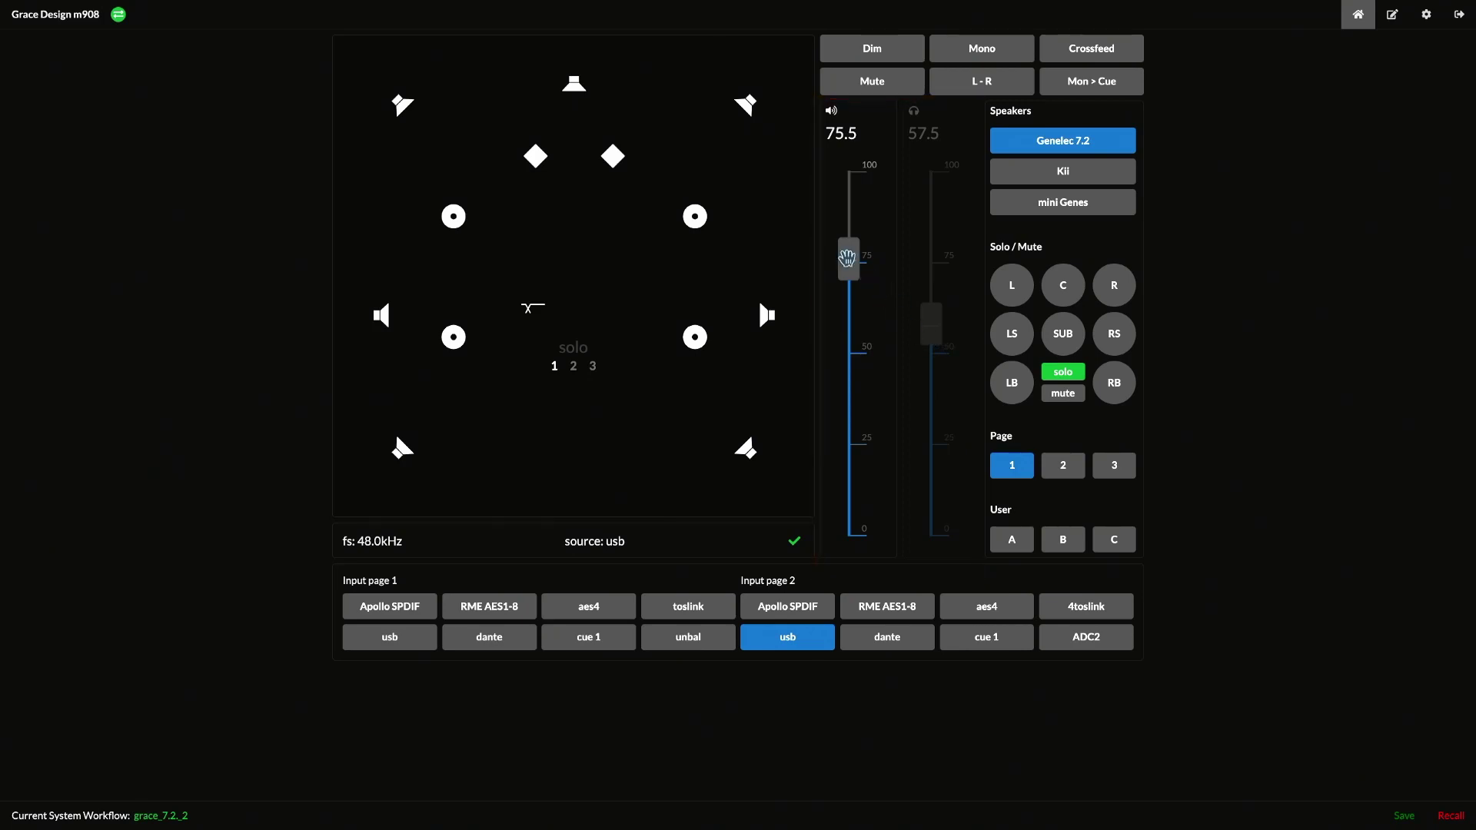
# Turn the speaker level down to 40.0.
pyautogui.moveTo(846, 257); pyautogui.dragTo(851, 303)
# Raise the speaker level back to 65.0 and make usb on input page 1 the source.
pyautogui.click(927, 323)
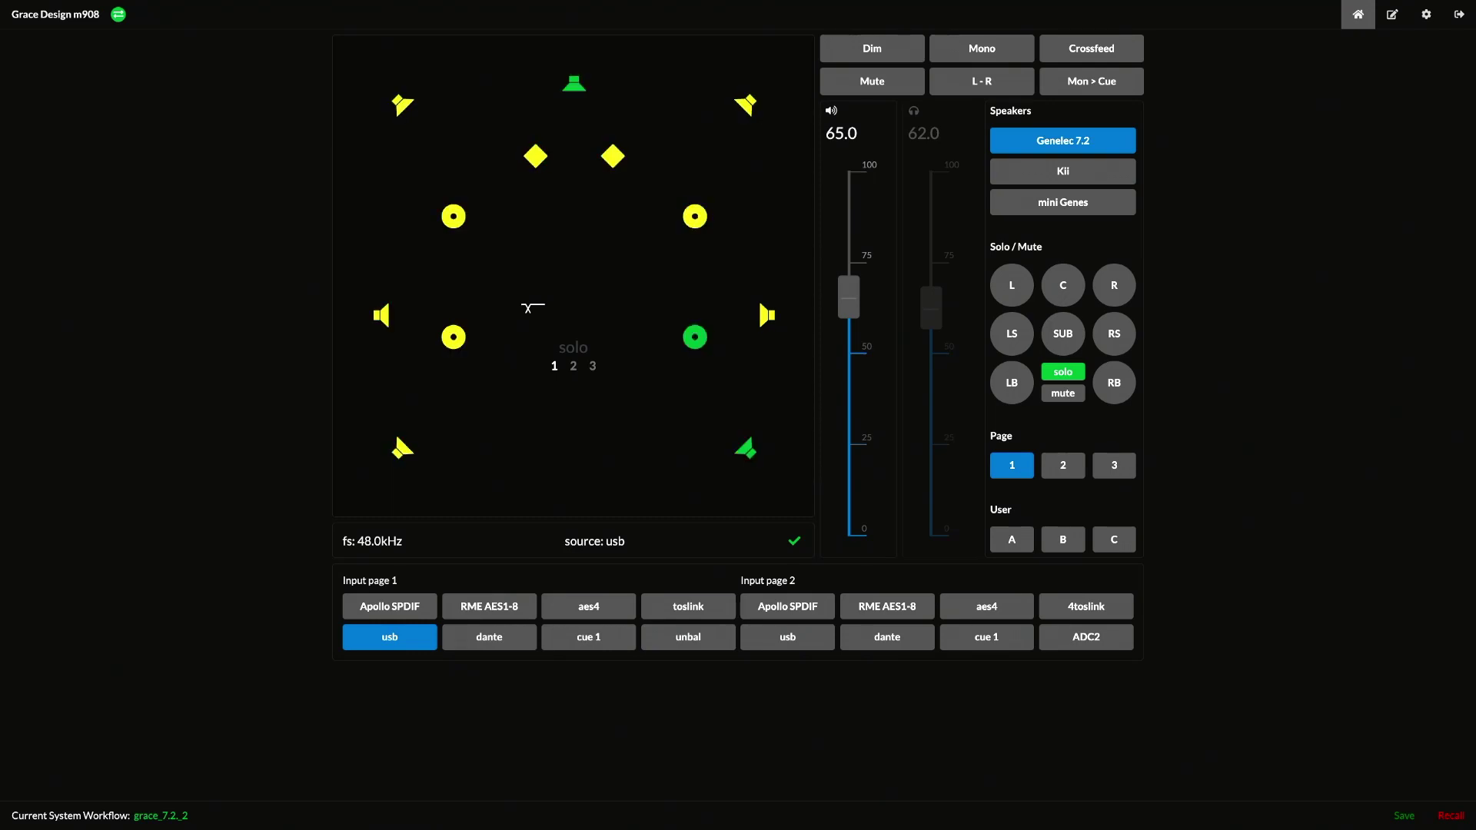
pyautogui.click(787, 637)
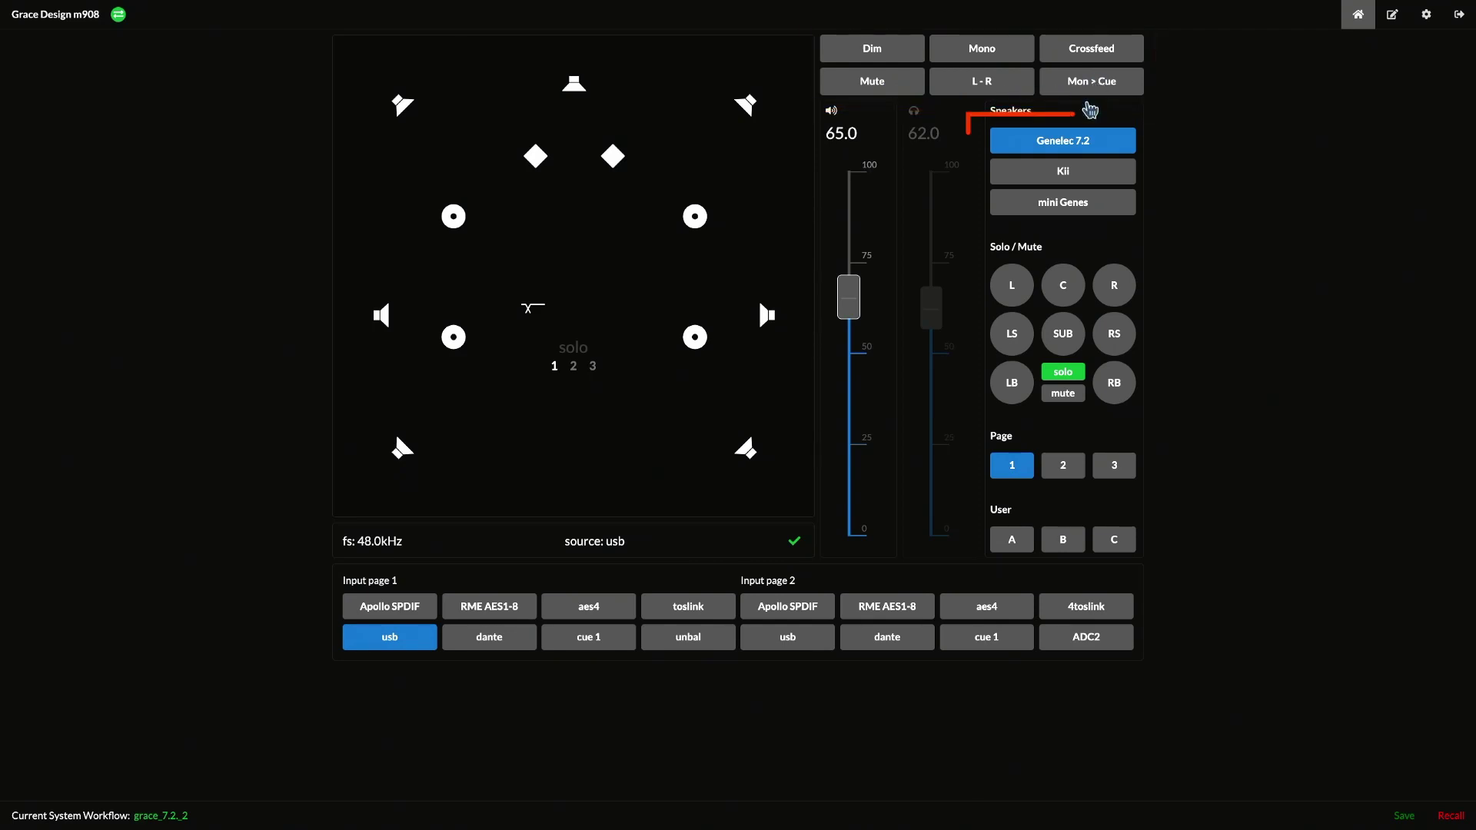
pyautogui.click(1065, 177)
pyautogui.click(1061, 200)
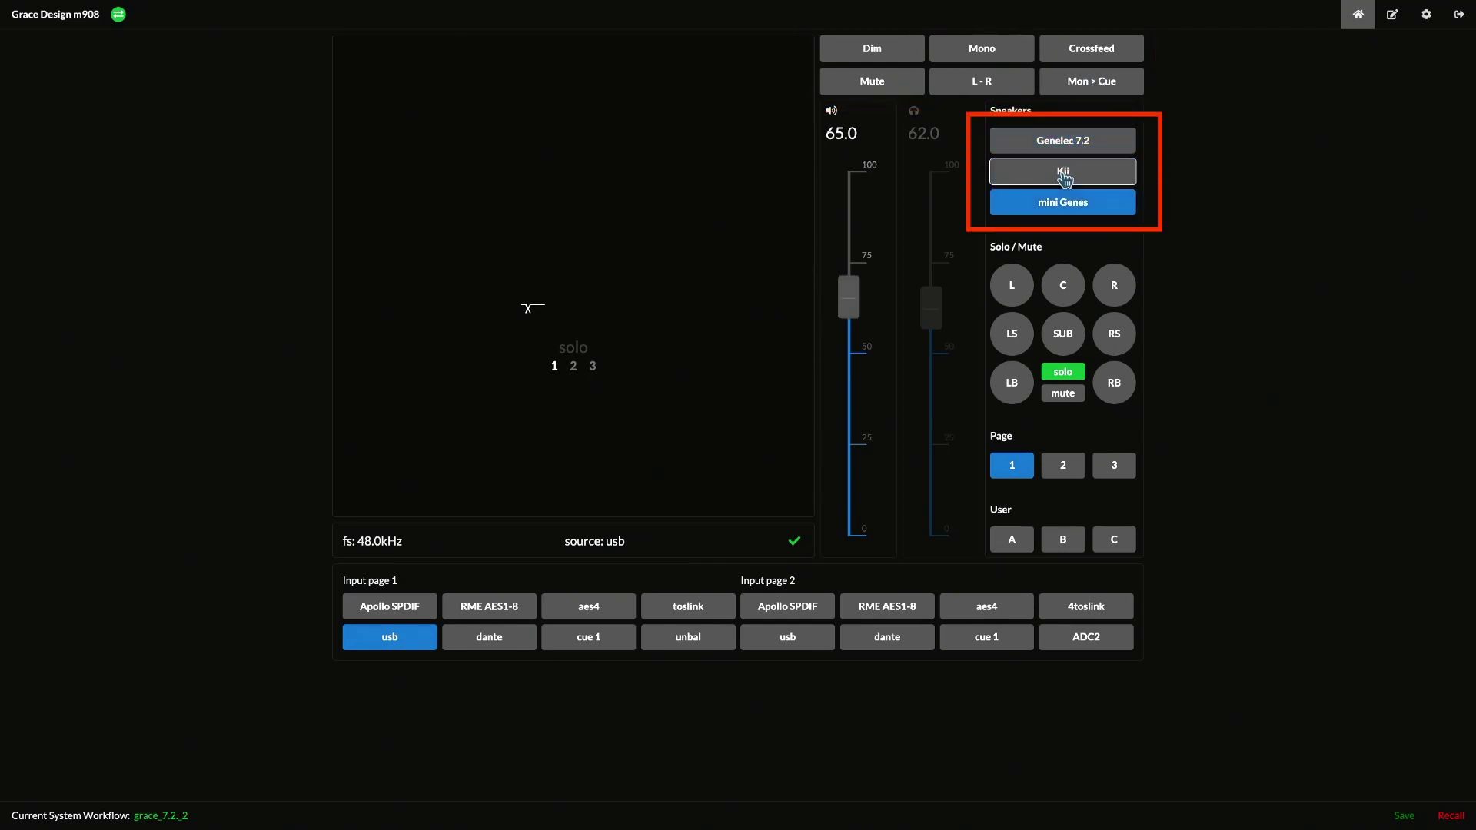
pyautogui.click(1062, 172)
pyautogui.click(1068, 146)
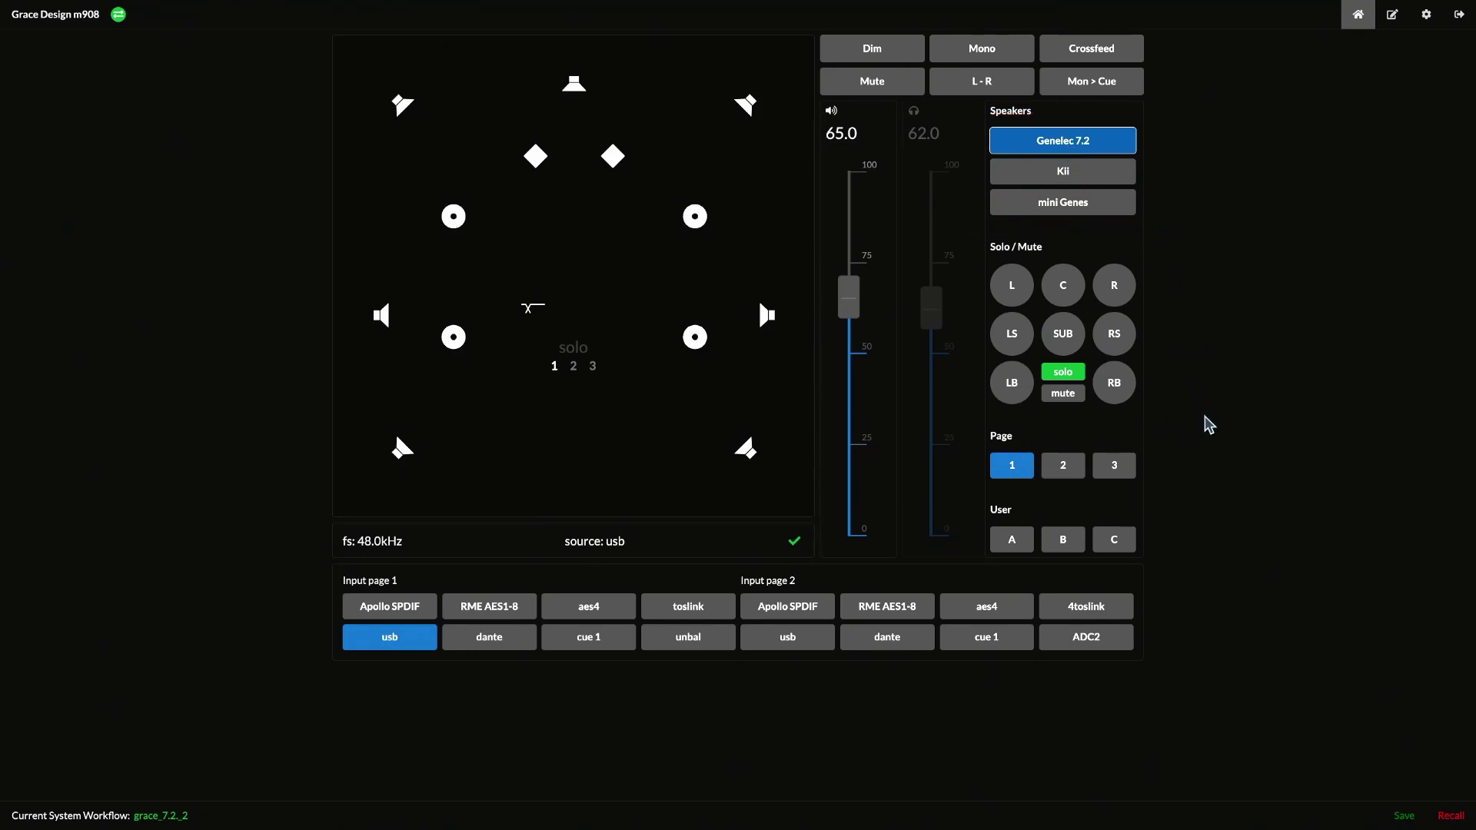
pyautogui.click(1016, 285)
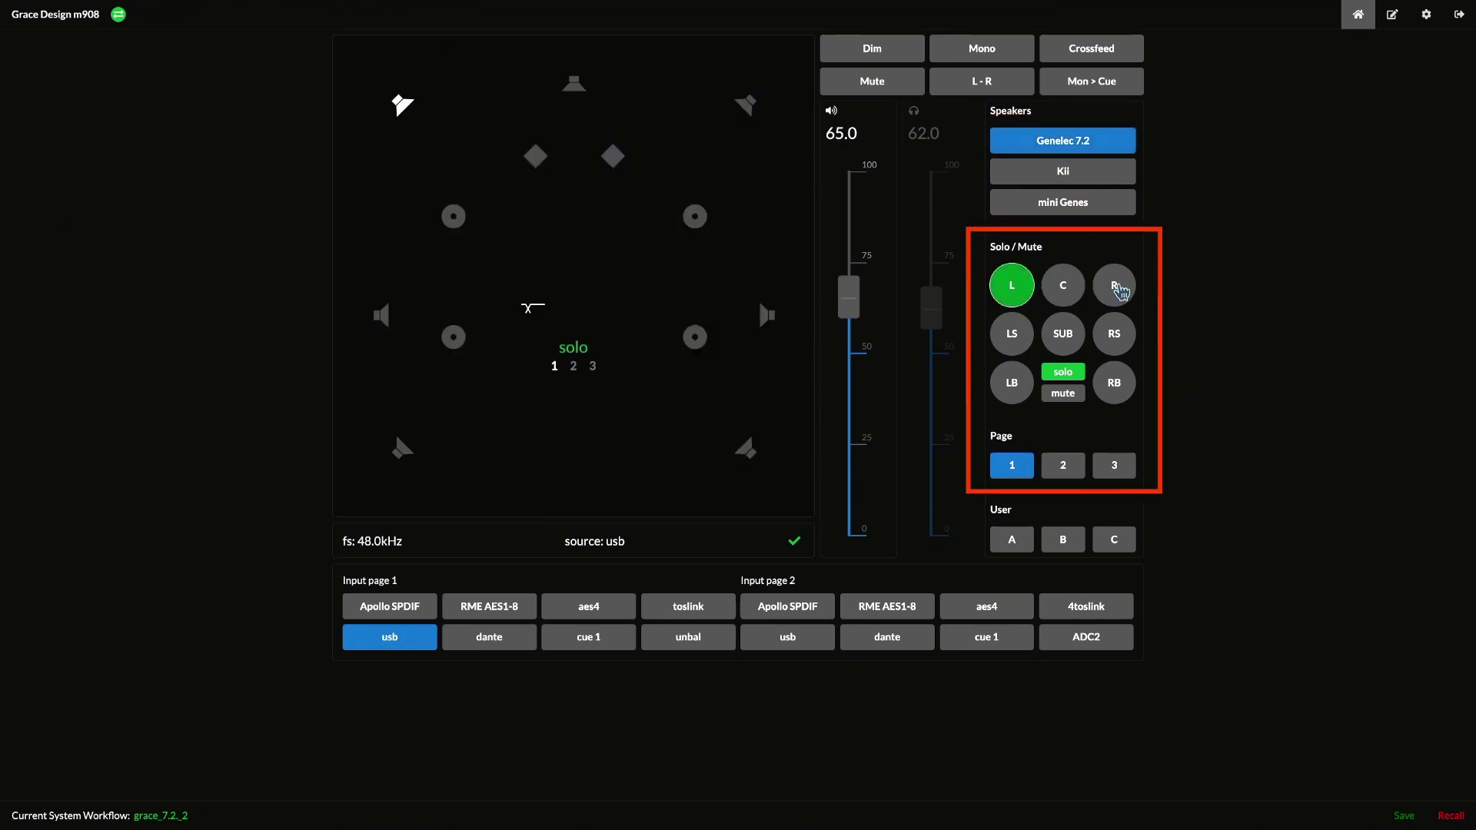
pyautogui.click(1115, 287)
pyautogui.click(1072, 335)
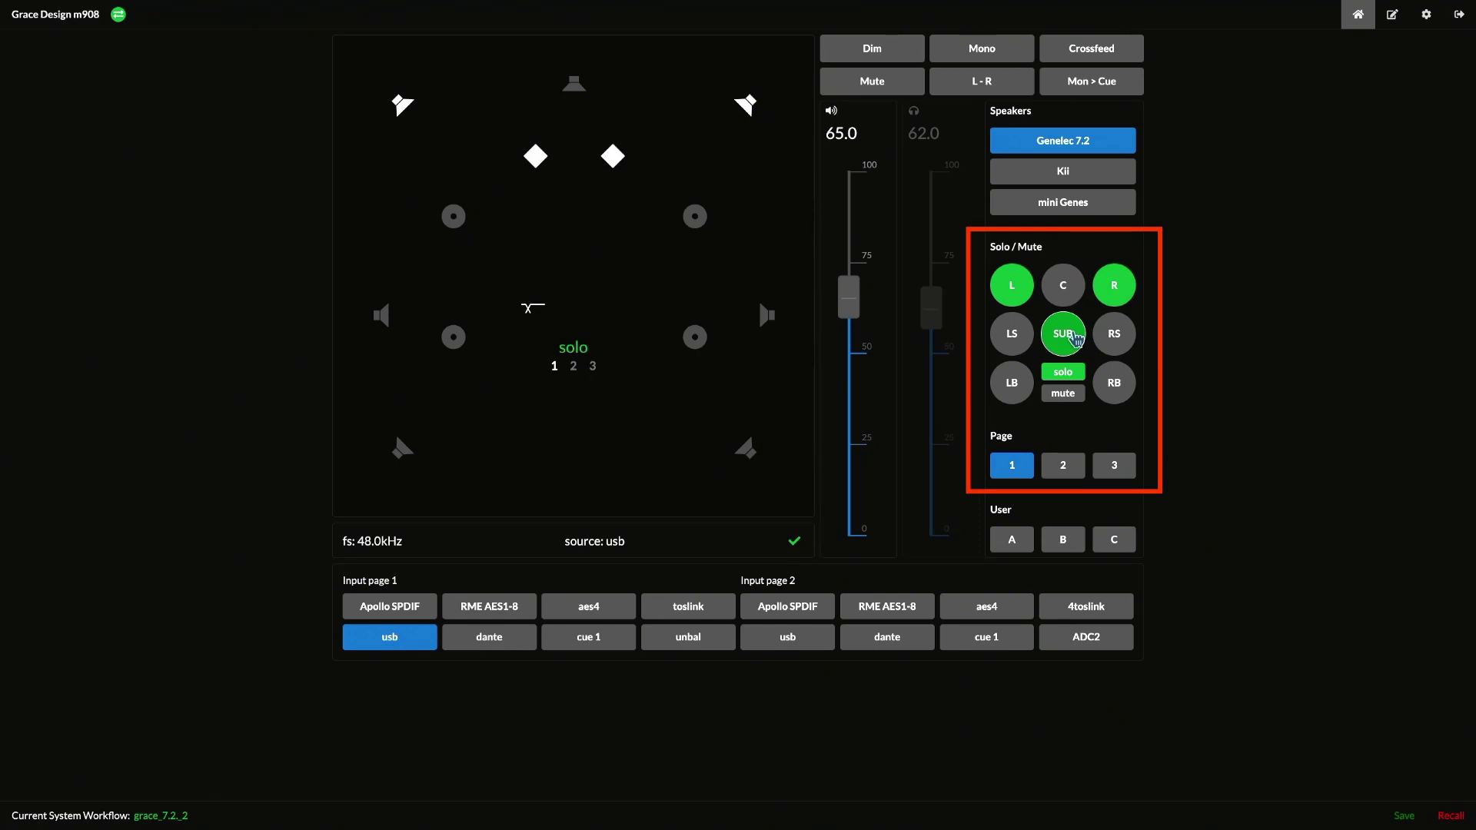
pyautogui.click(1074, 335)
pyautogui.click(1011, 286)
pyautogui.click(1113, 285)
pyautogui.click(1061, 393)
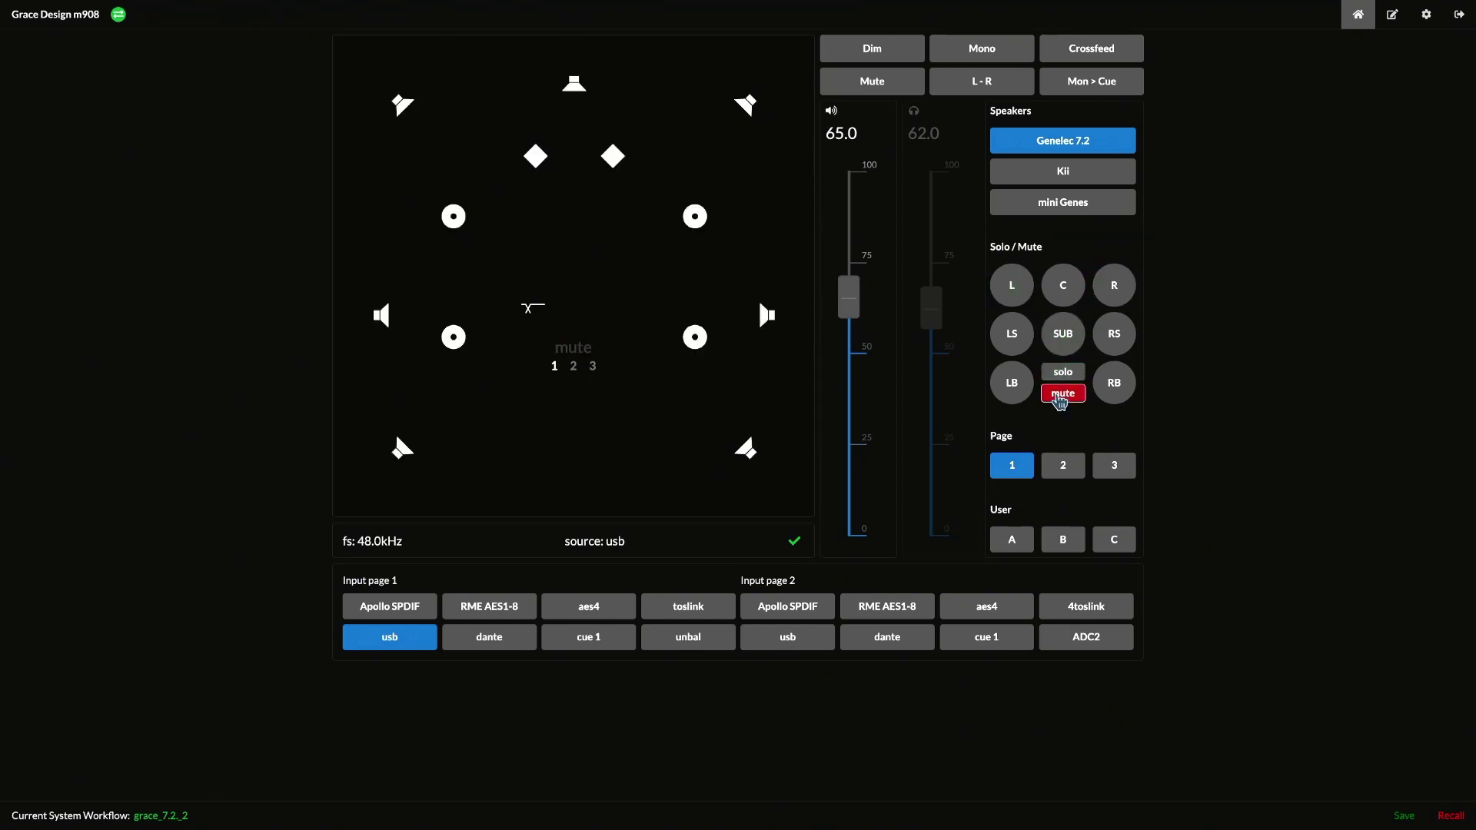
pyautogui.click(1013, 381)
pyautogui.click(1125, 386)
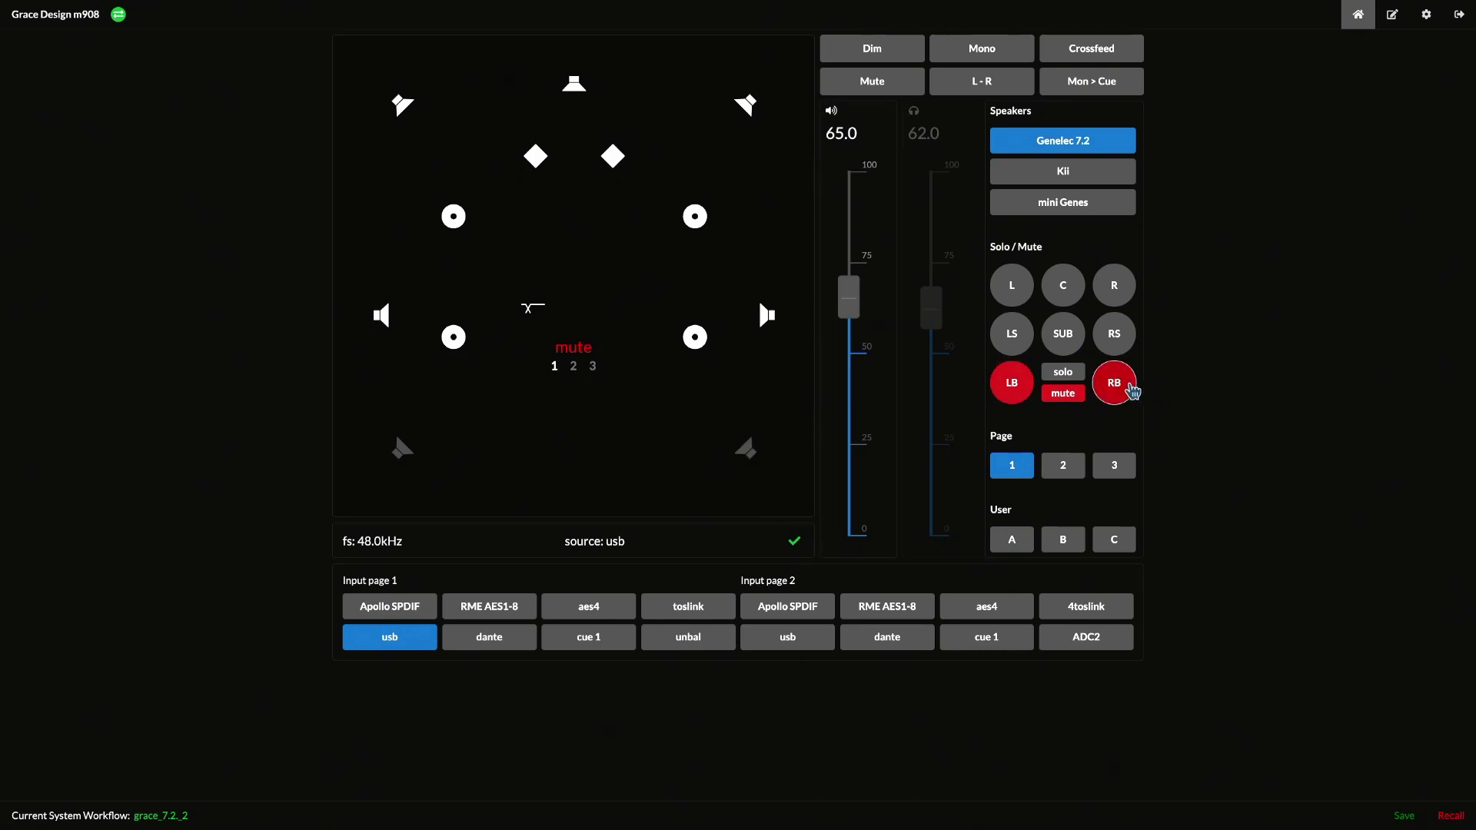
pyautogui.click(1128, 390)
pyautogui.click(1012, 382)
pyautogui.click(1063, 373)
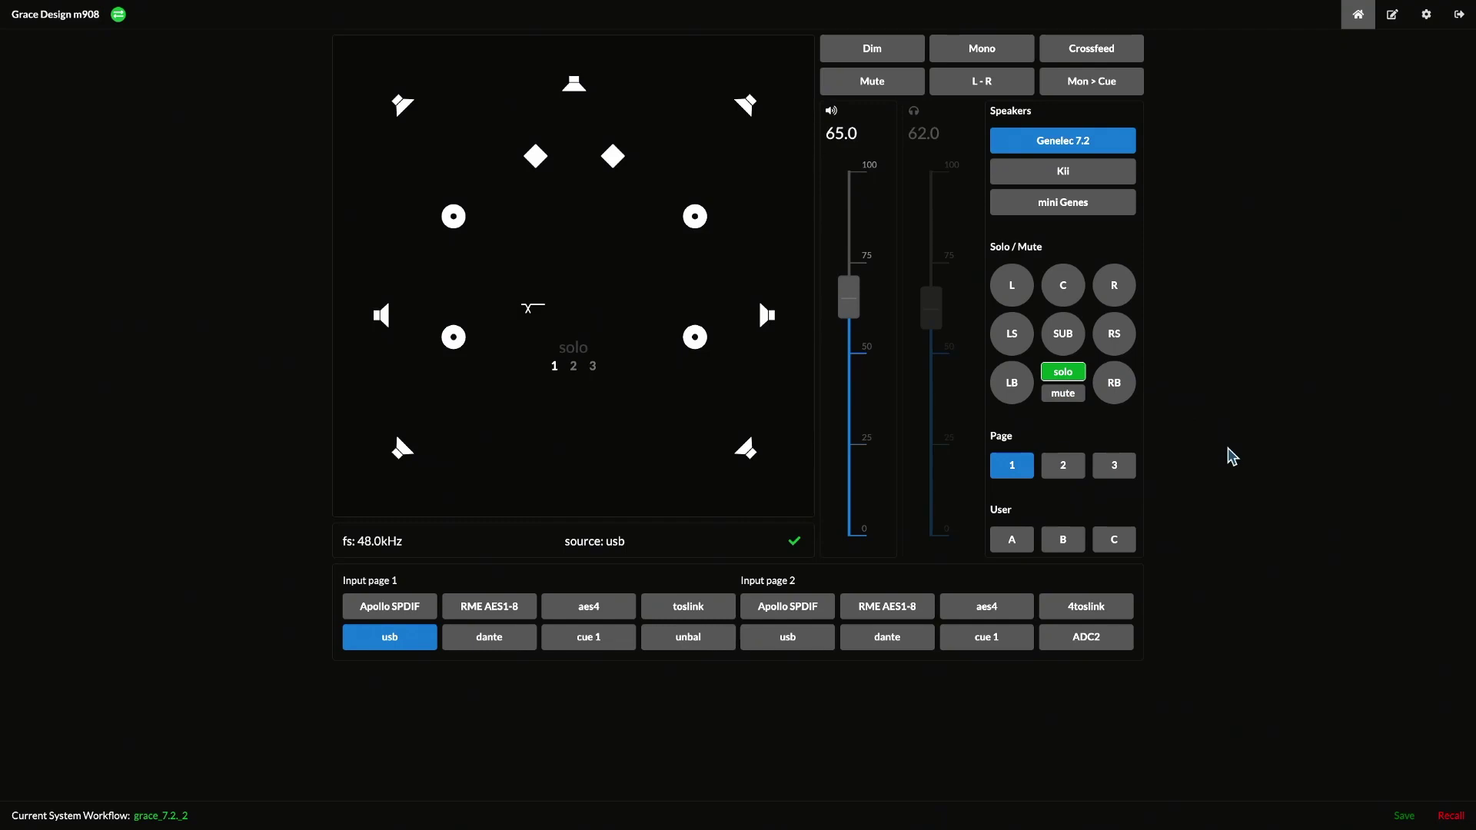
pyautogui.click(1113, 469)
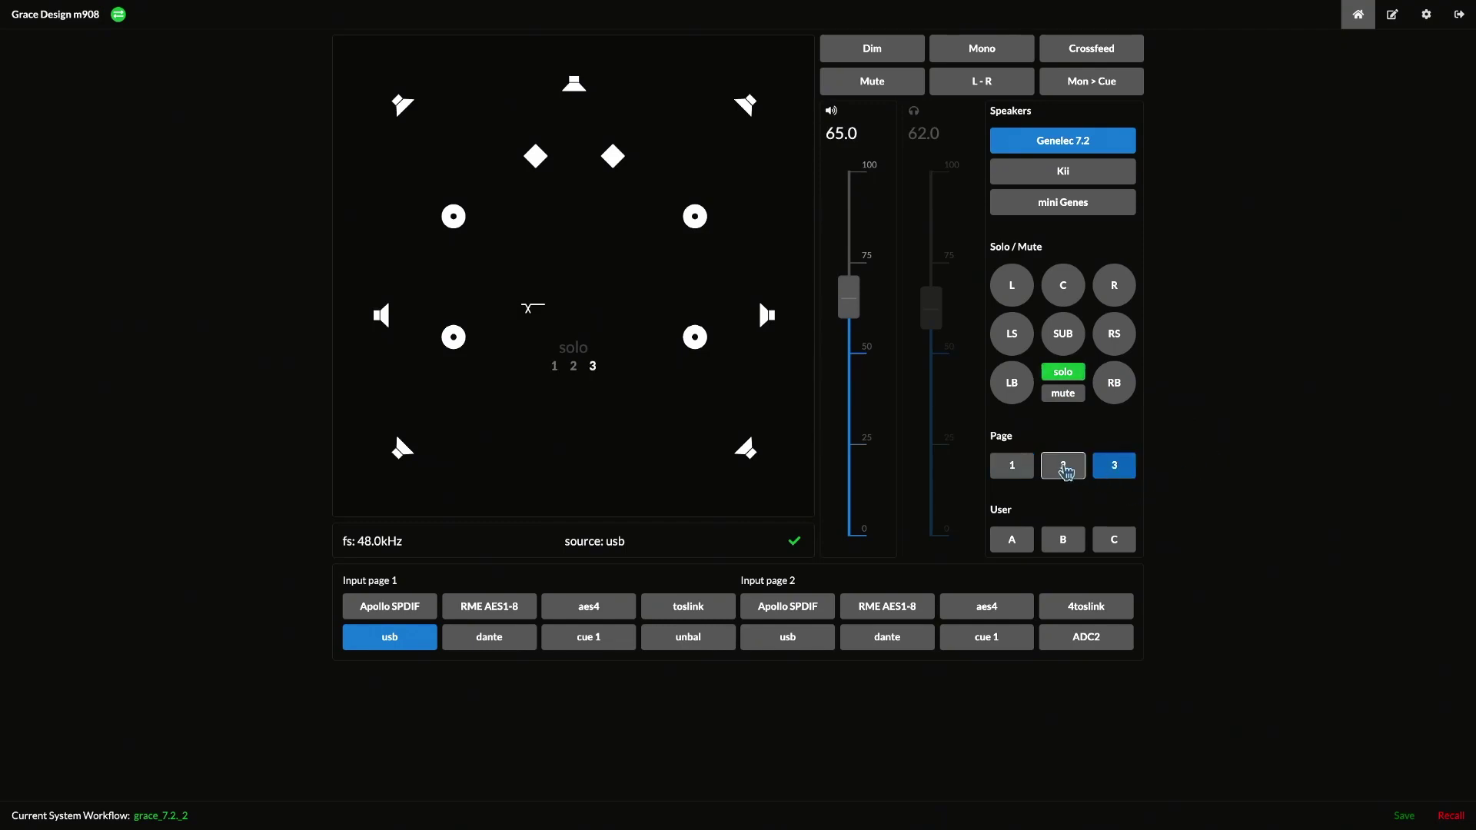
pyautogui.click(1013, 466)
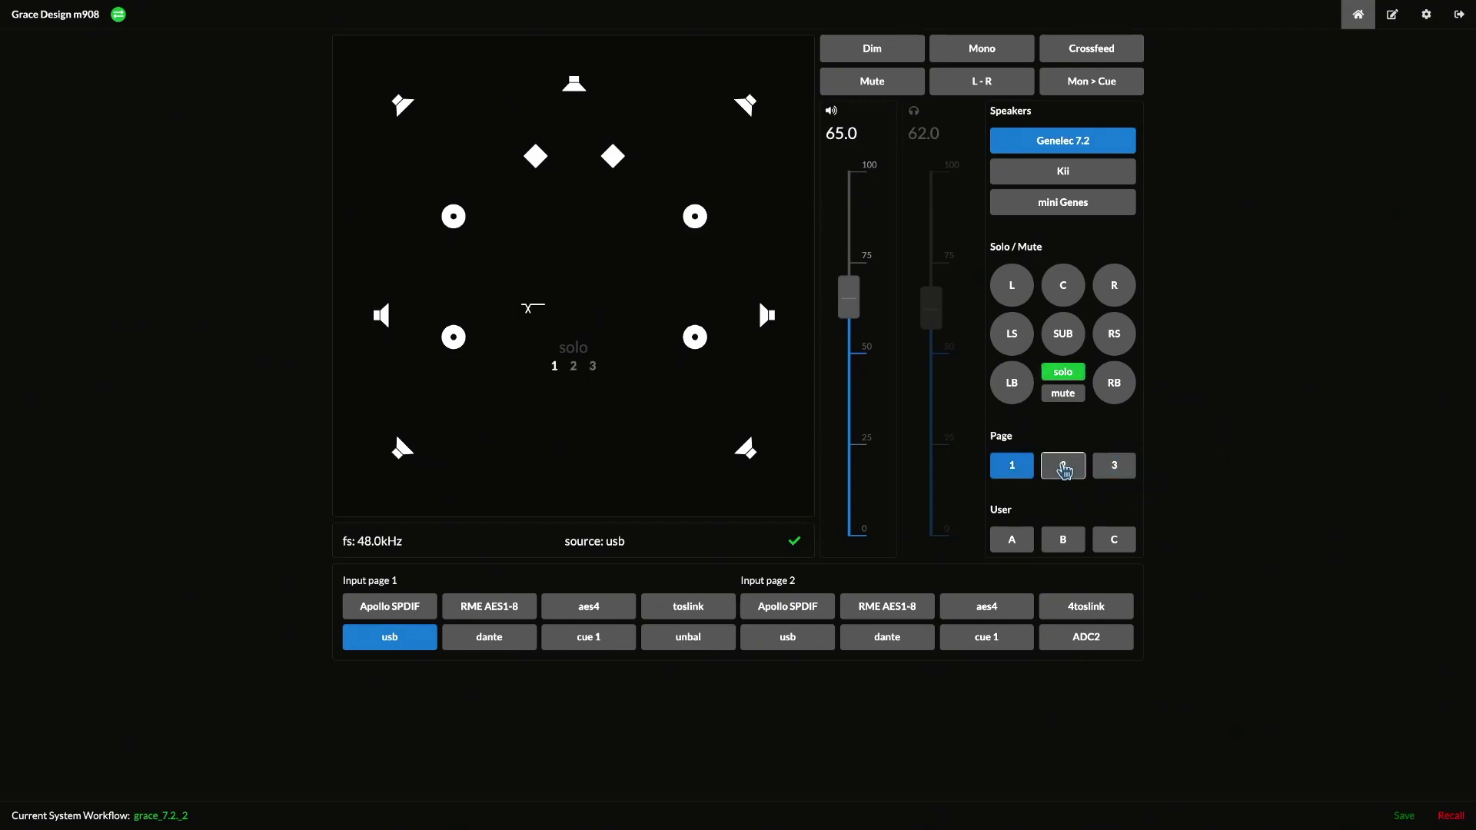
pyautogui.click(1064, 470)
pyautogui.click(1114, 471)
pyautogui.click(1021, 469)
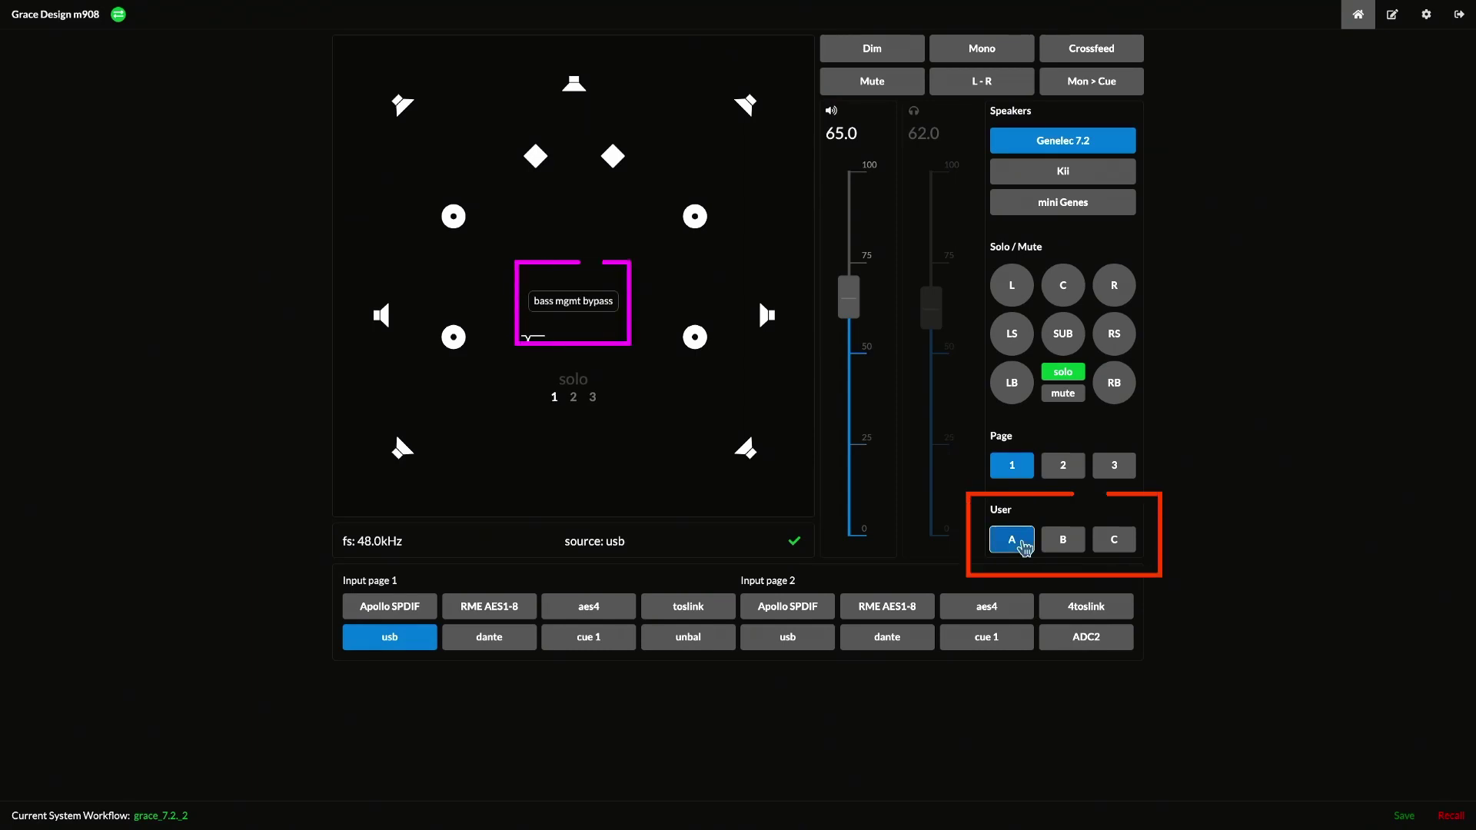
pyautogui.click(1062, 540)
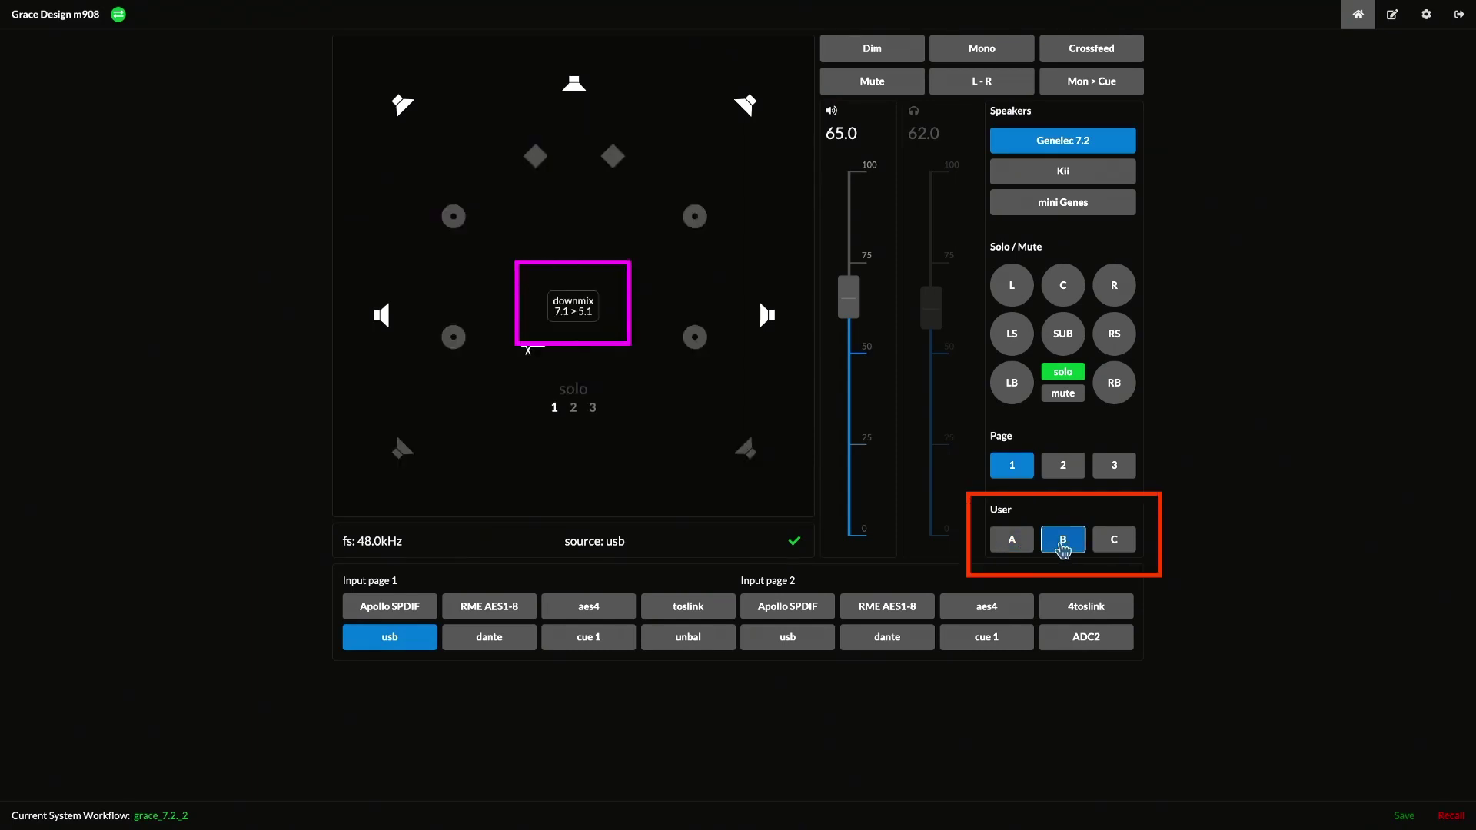
pyautogui.click(1112, 546)
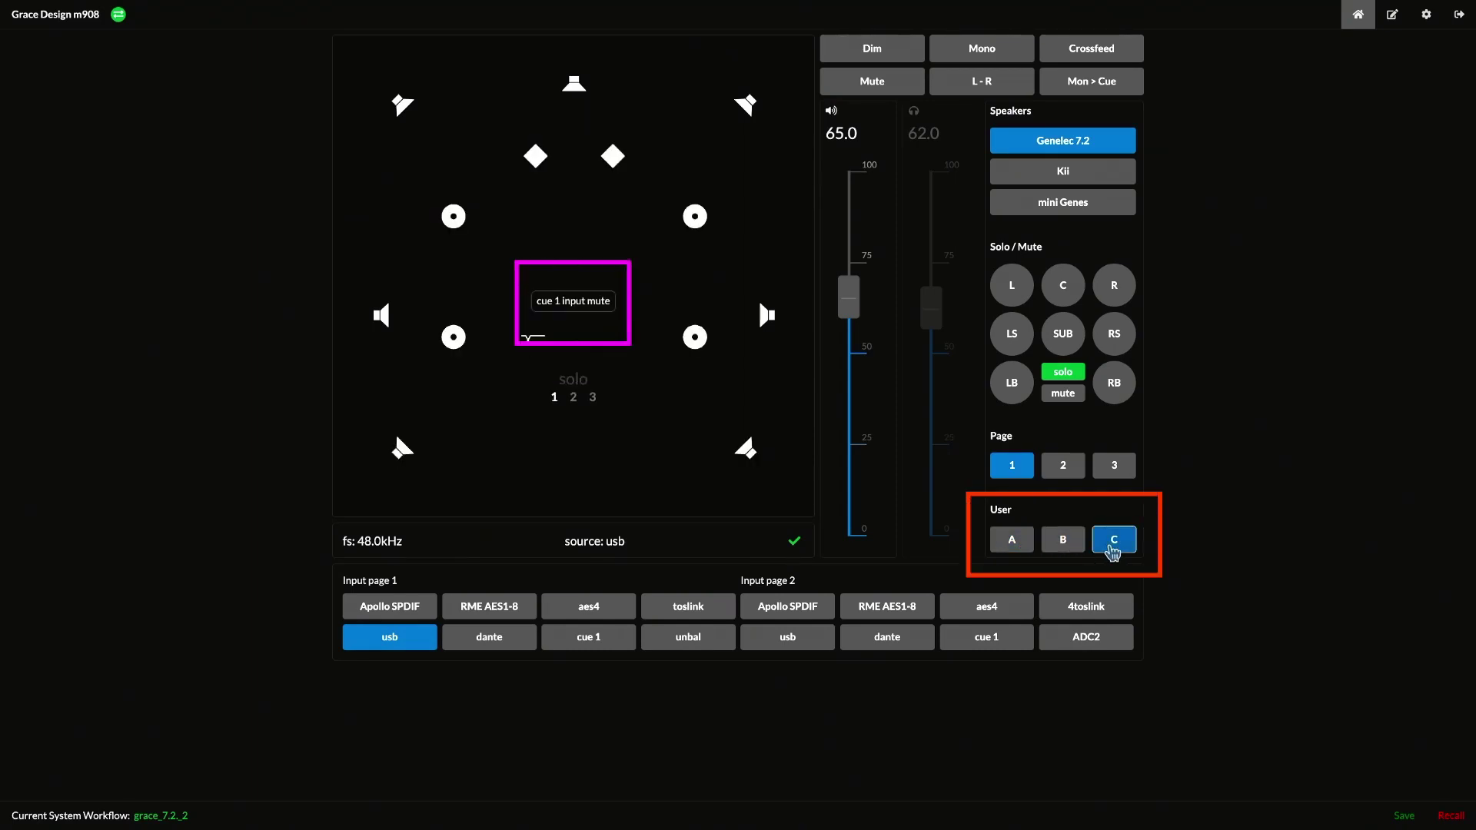
pyautogui.click(1114, 547)
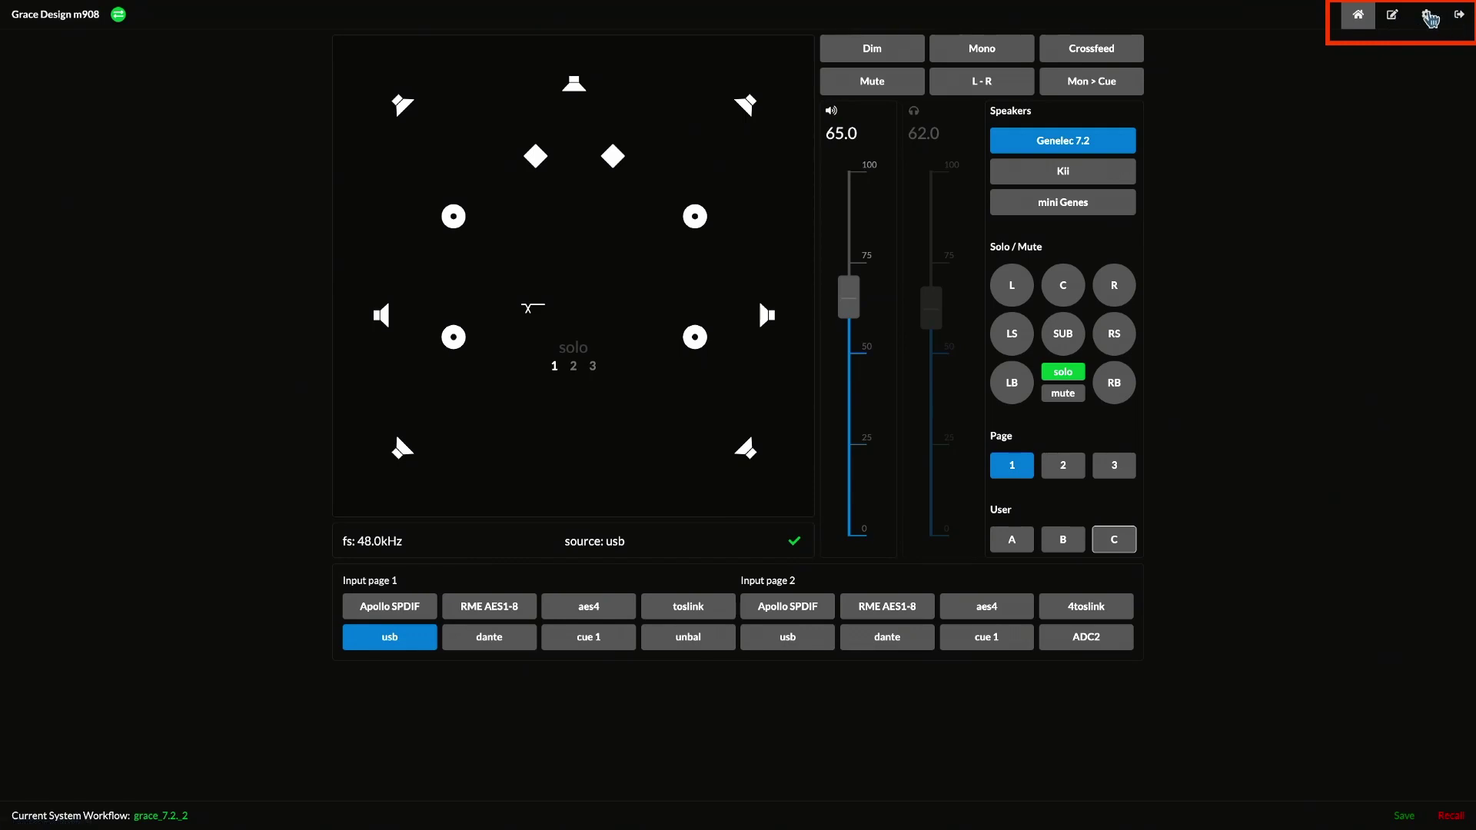
# Go through the Setup pages to the web UI Settings page.
pyautogui.click(1358, 19)
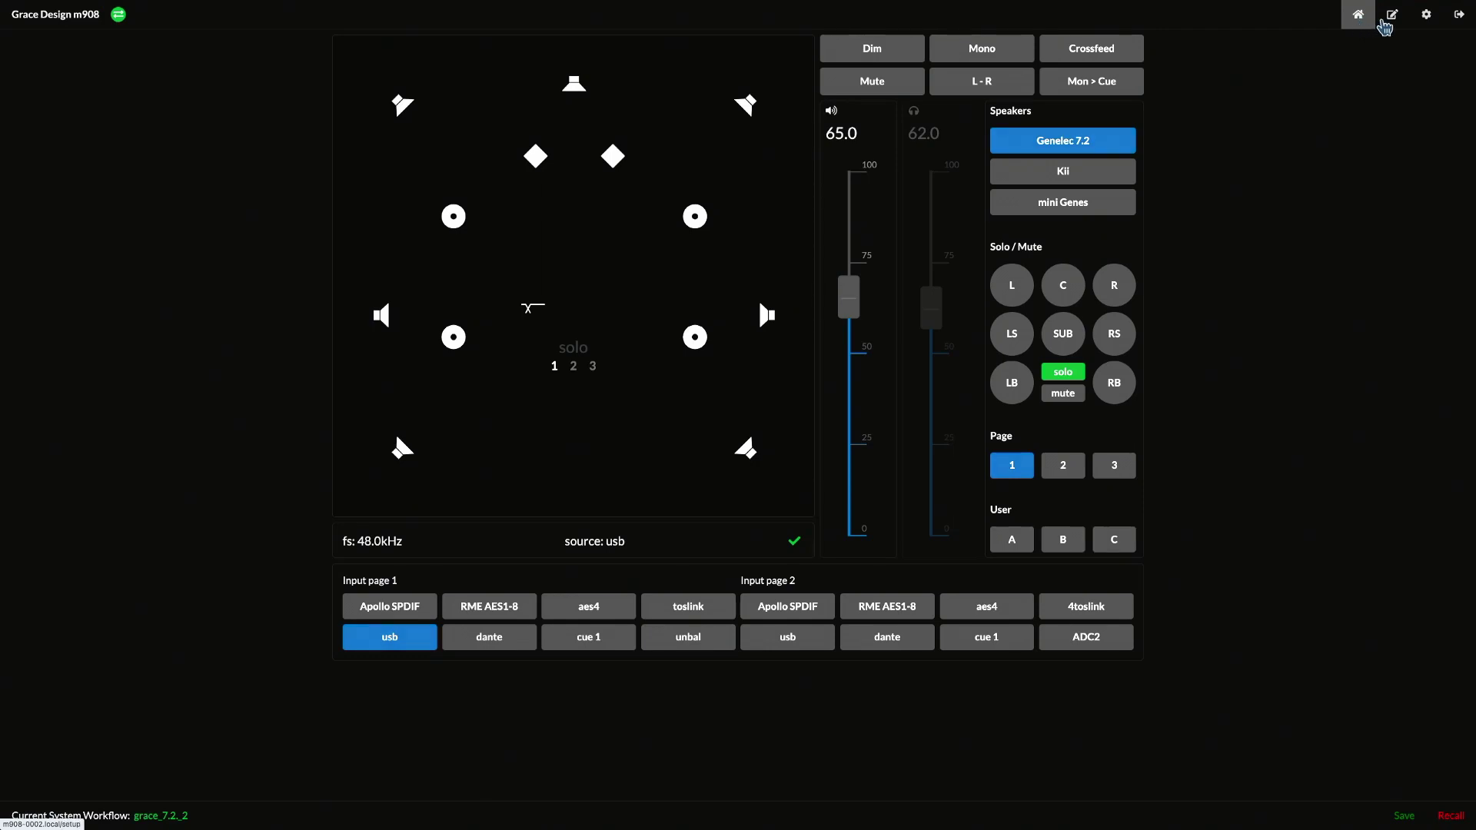
pyautogui.click(1391, 18)
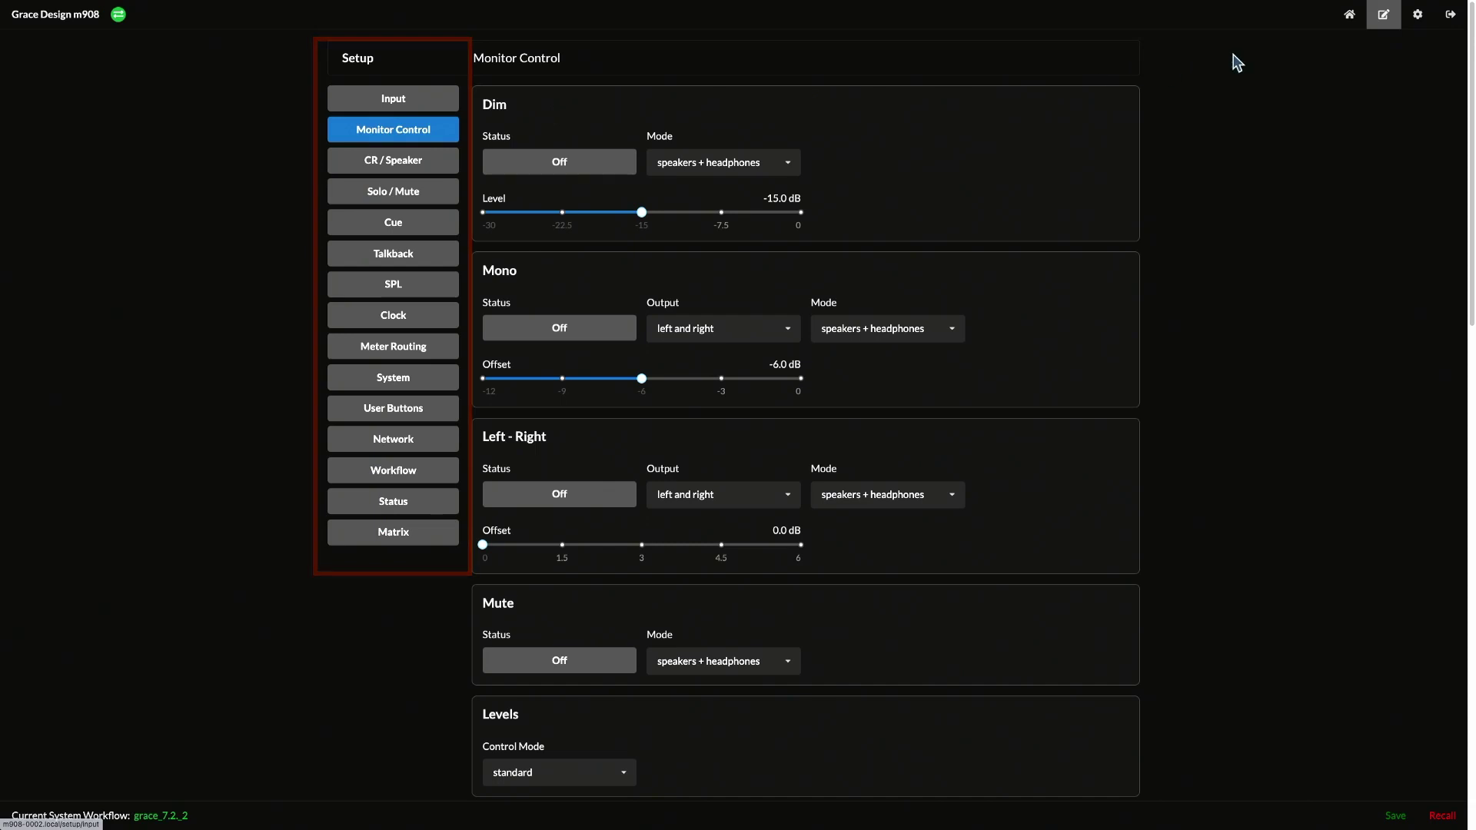
pyautogui.click(1420, 20)
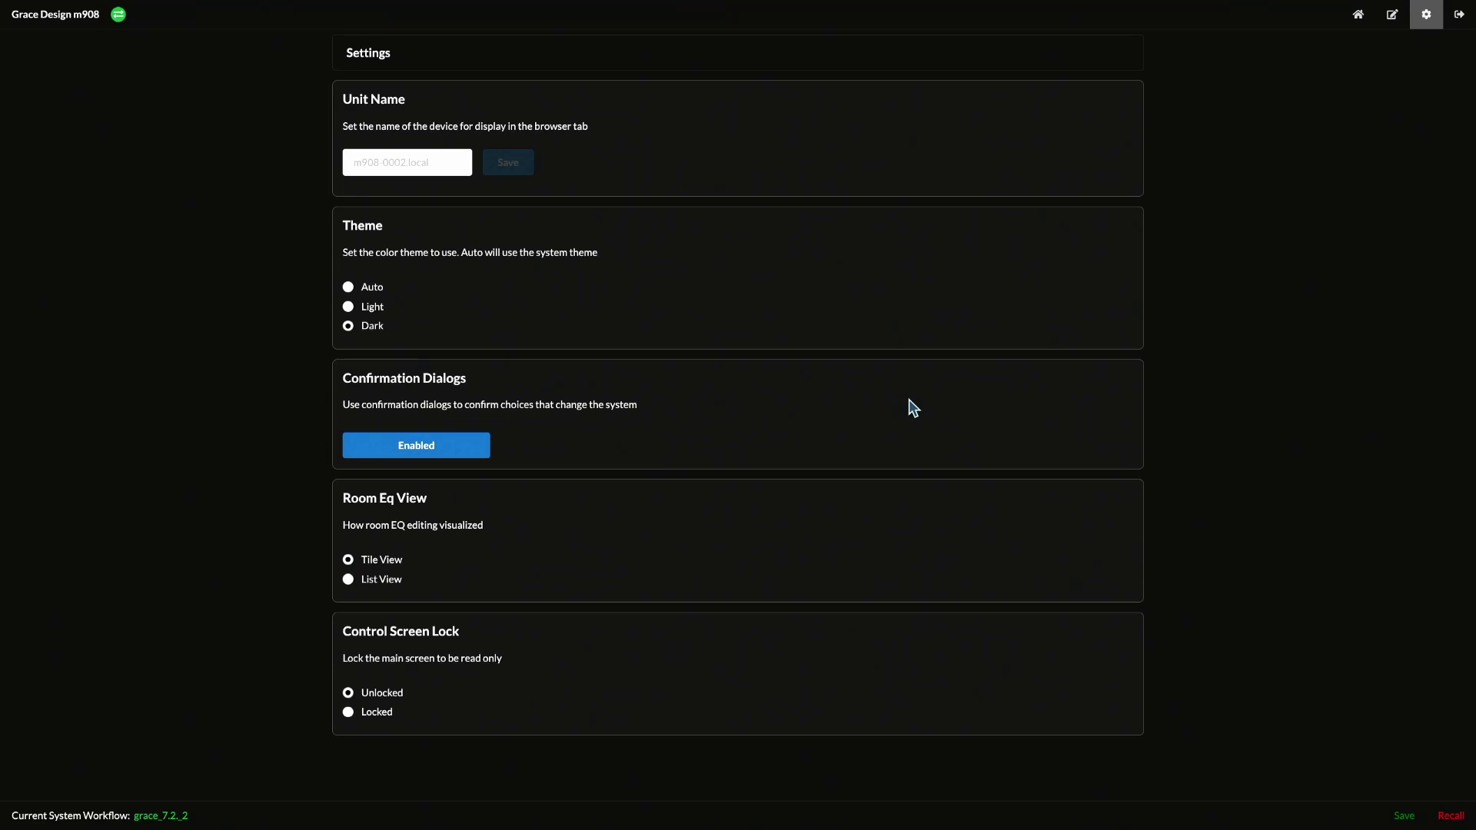
# Log out, log back in with the saved browser password, and return to the home controls.
pyautogui.click(1458, 16)
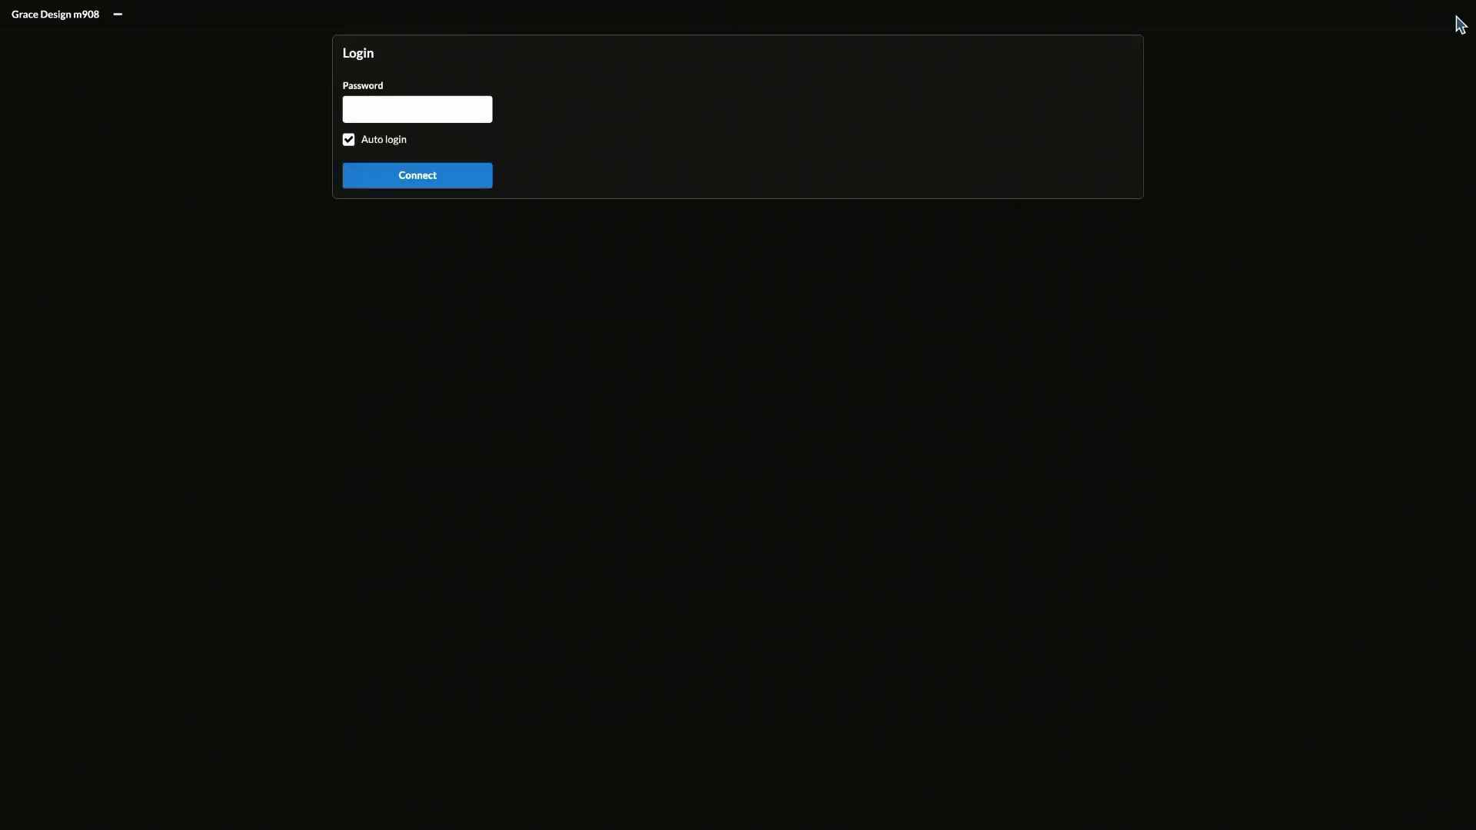
pyautogui.click(458, 109)
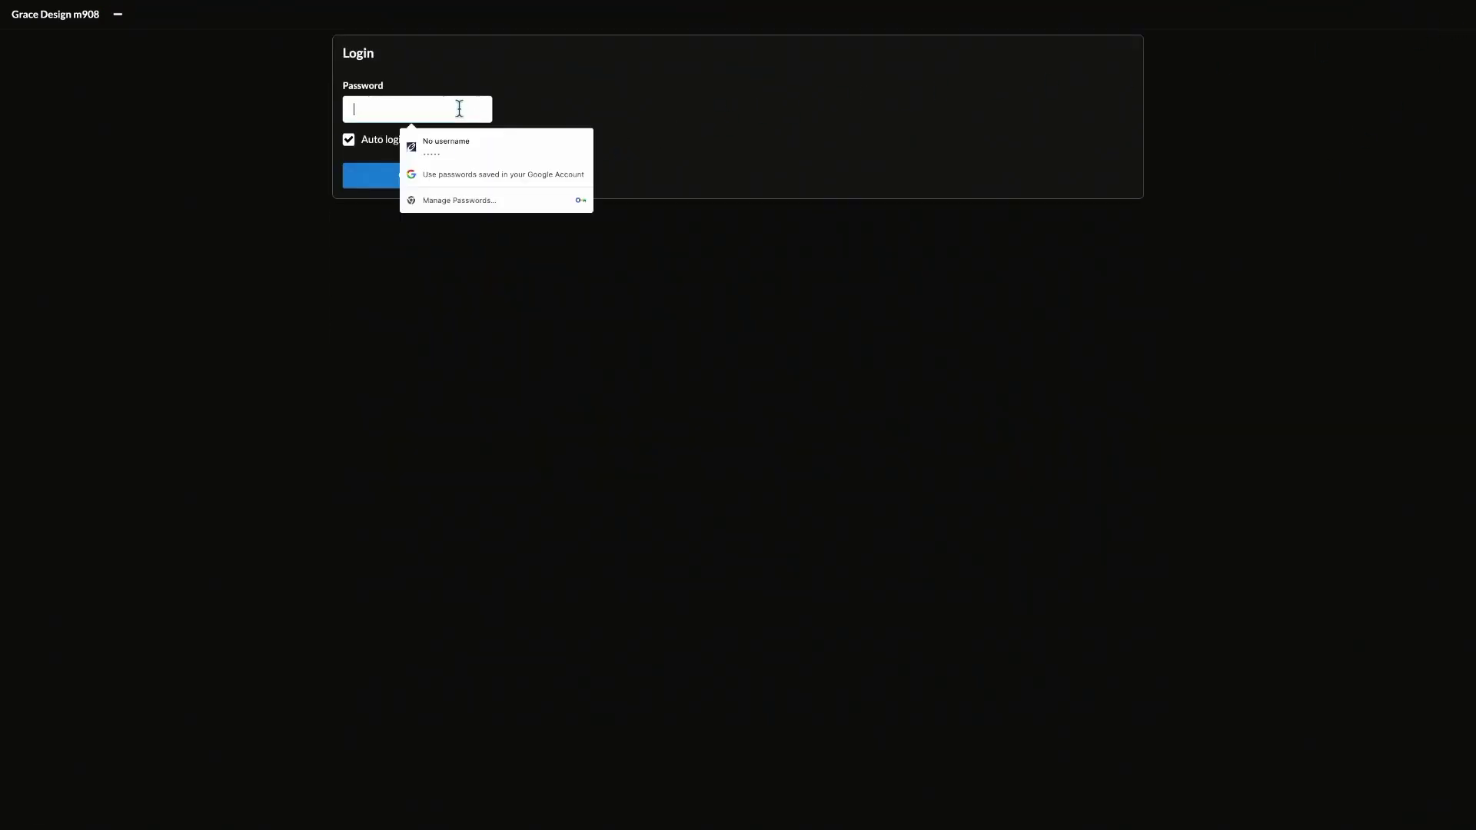
pyautogui.click(465, 143)
pyautogui.click(406, 186)
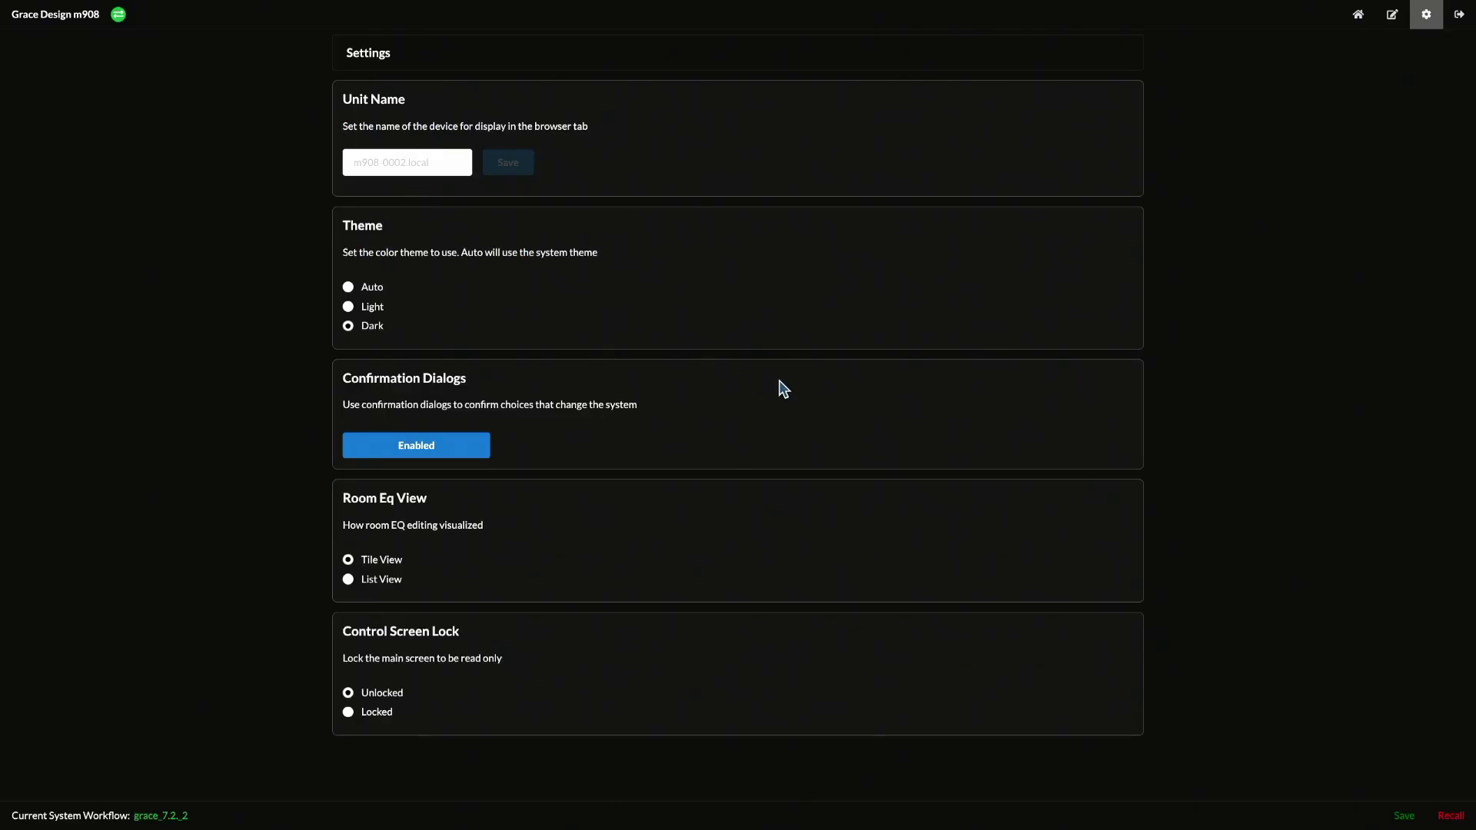
pyautogui.click(80, 23)
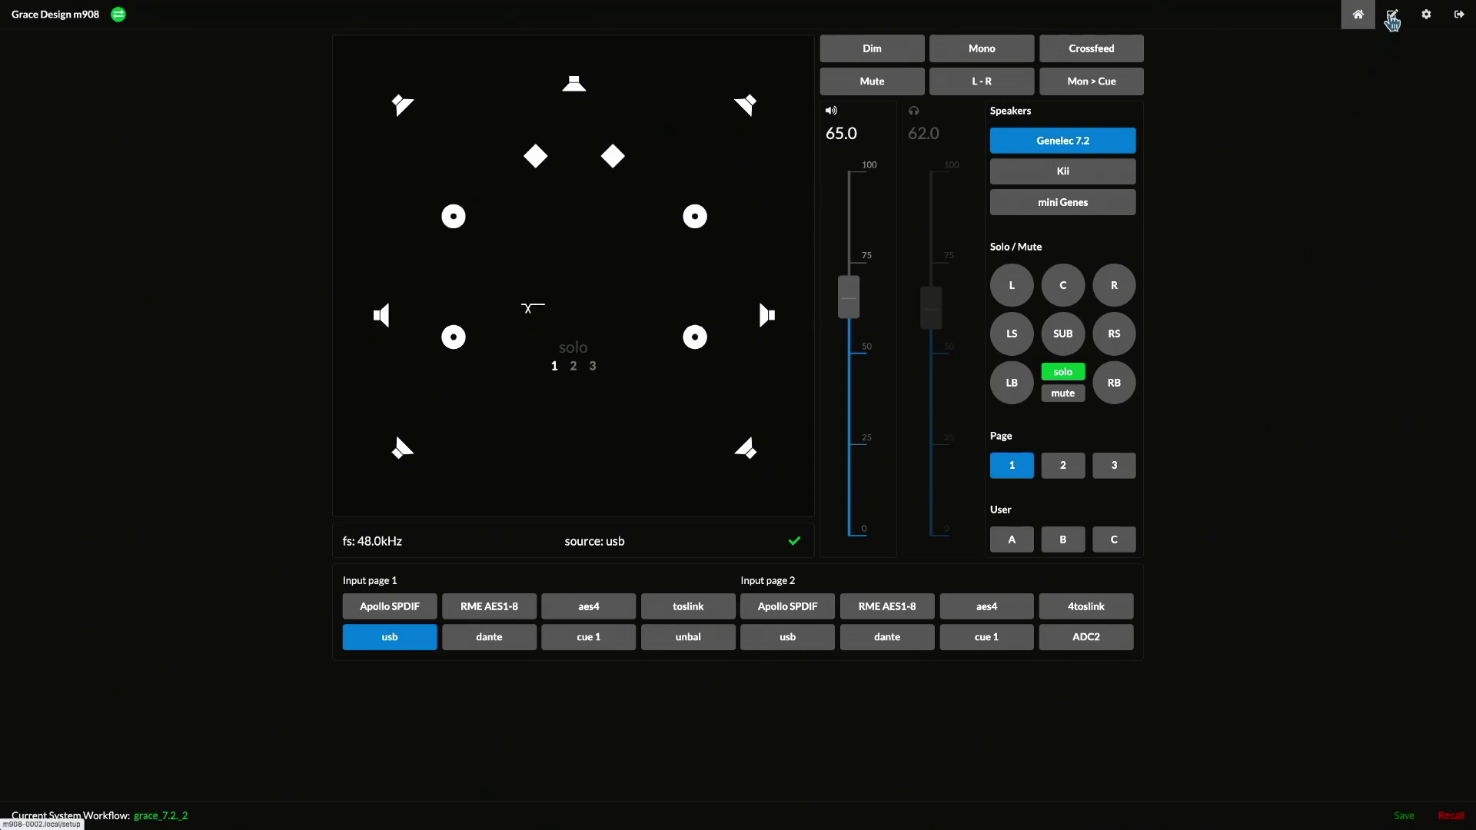
# Check the System Update section in System setup, then return to the home monitor controls.
pyautogui.click(1389, 20)
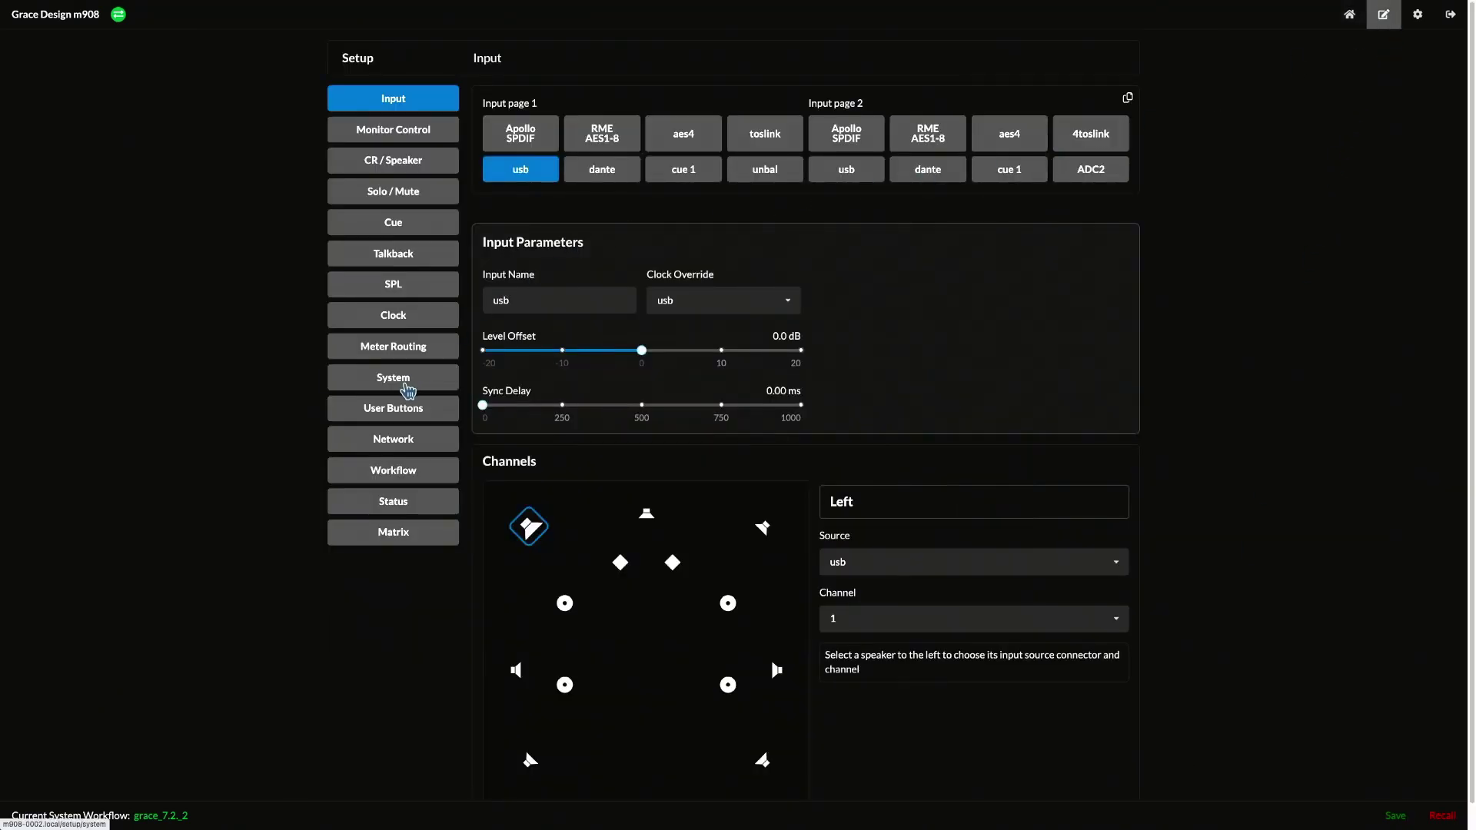
pyautogui.click(420, 379)
pyautogui.scroll(-3, 699, 487)
pyautogui.scroll(-1, 696, 493)
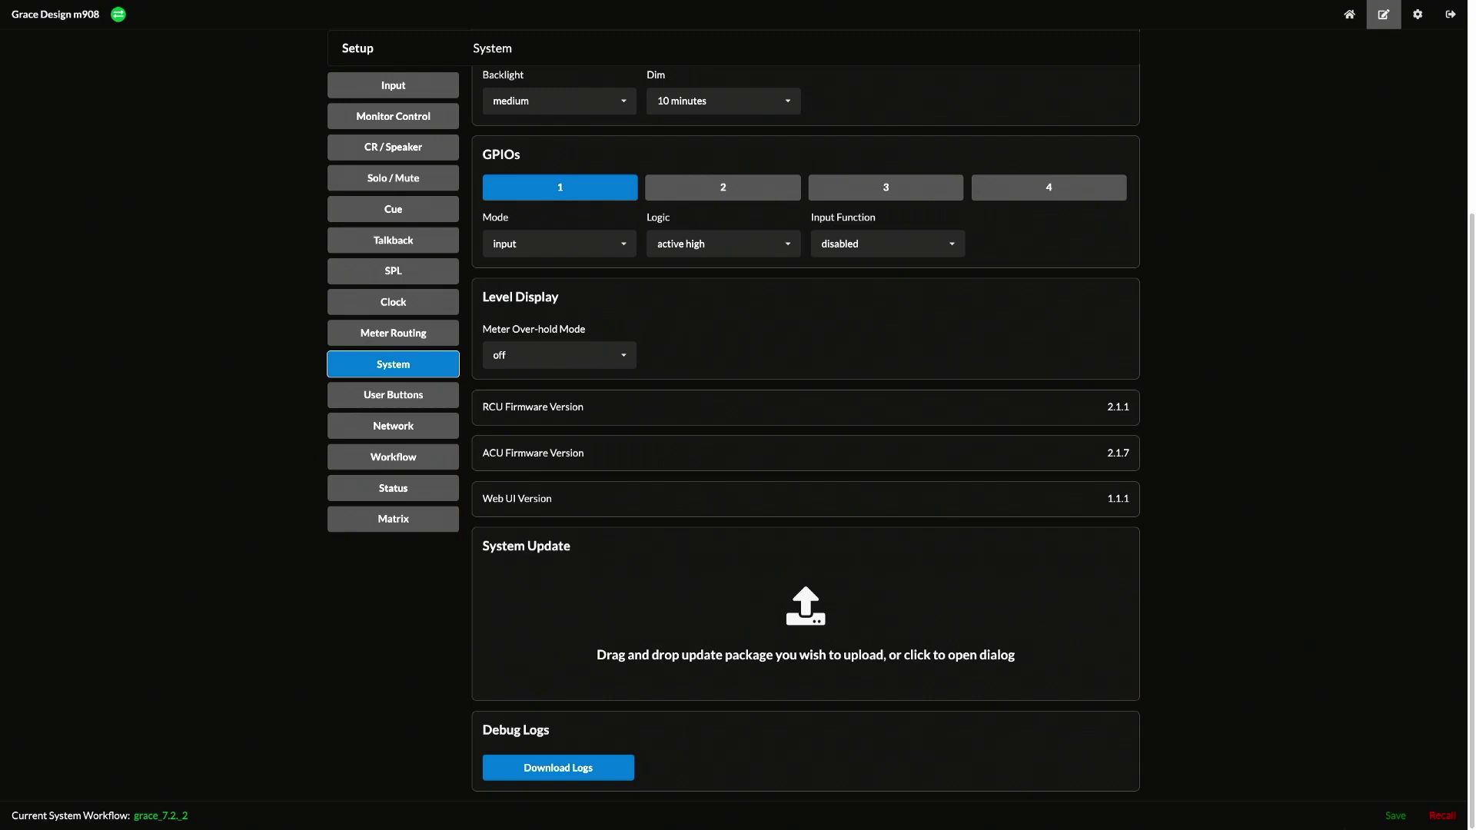
pyautogui.click(1352, 18)
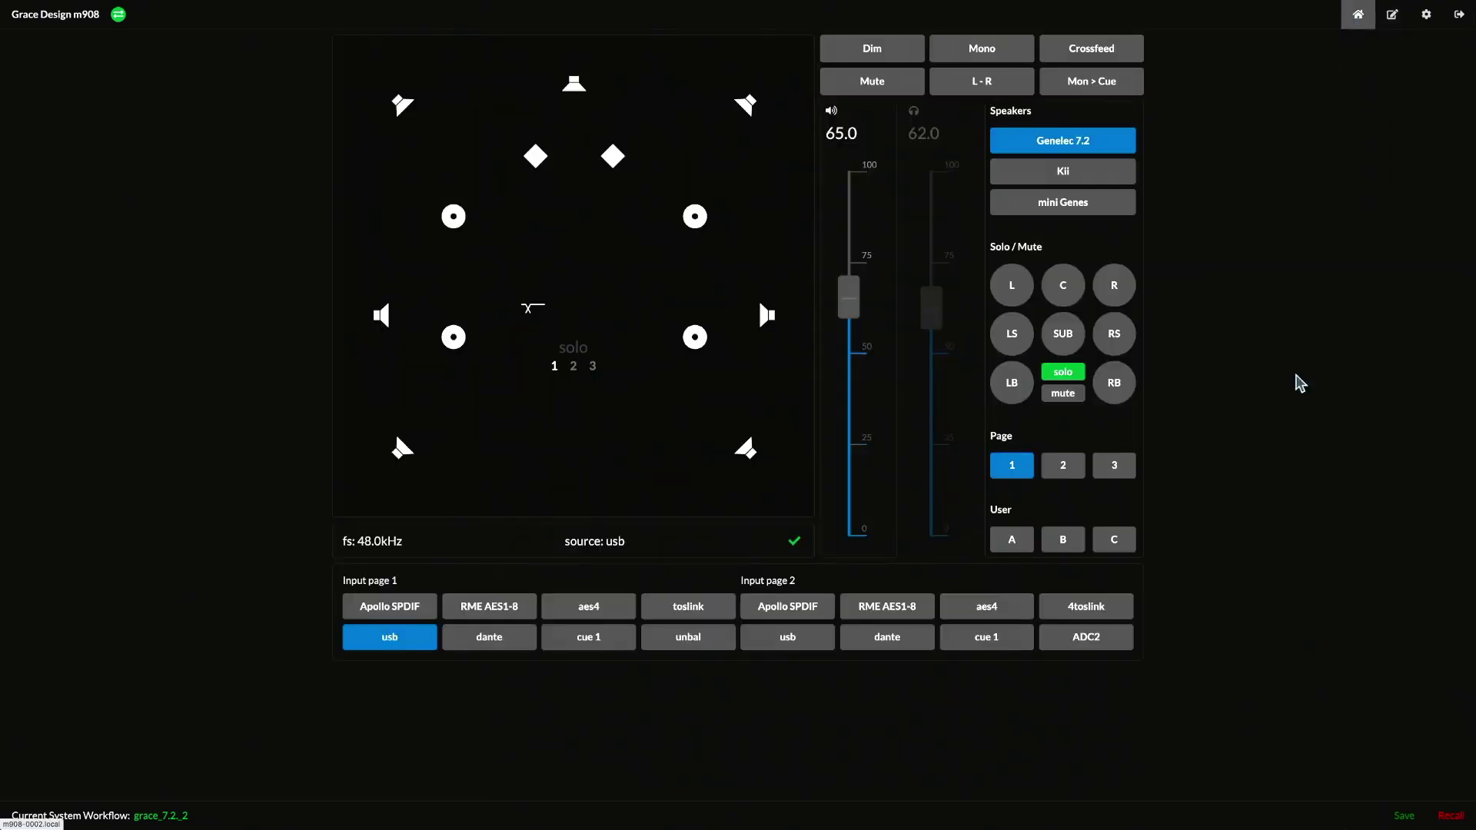